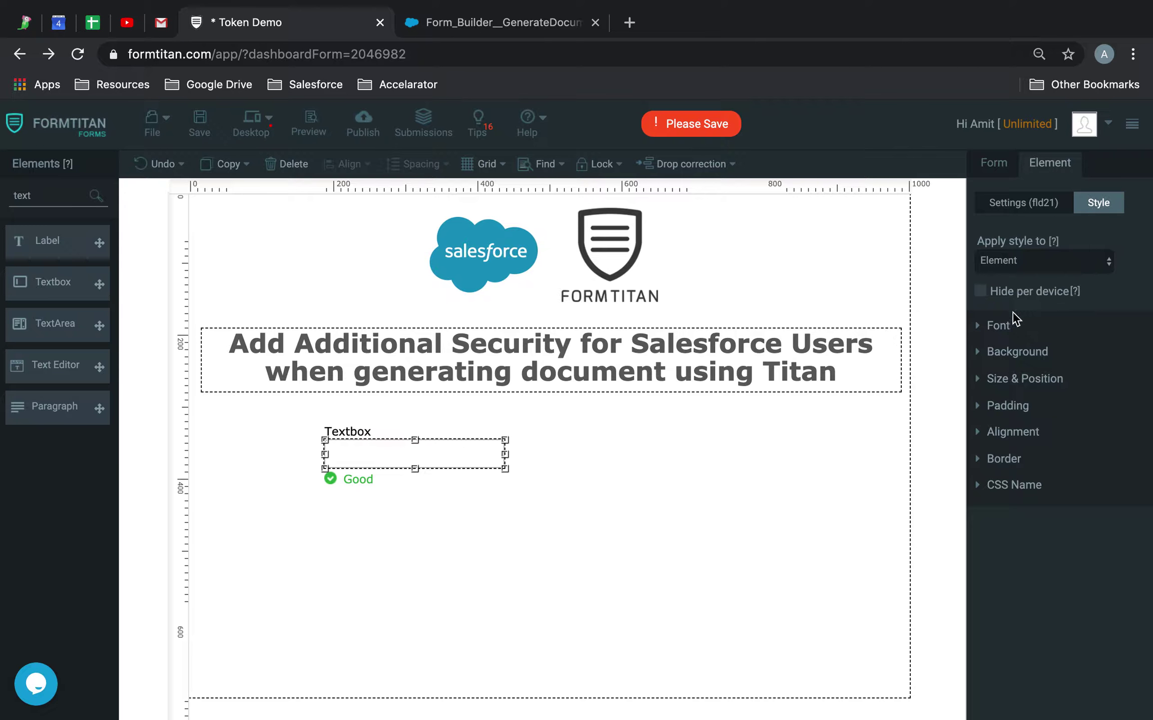
# Label the textbox below the form heading "Firstname"
pyautogui.click(1039, 205)
pyautogui.click(1047, 295)
pyautogui.doubleClick(1048, 294)
pyautogui.write('Firstname')
pyautogui.click(731, 400)
# Duplicate the Firstname textbox, place the copy beside it on the same row and label it "Lastname"
pyautogui.click(457, 448)
pyautogui.press('super+v')
pyautogui.moveTo(456, 476); pyautogui.dragTo(687, 456)
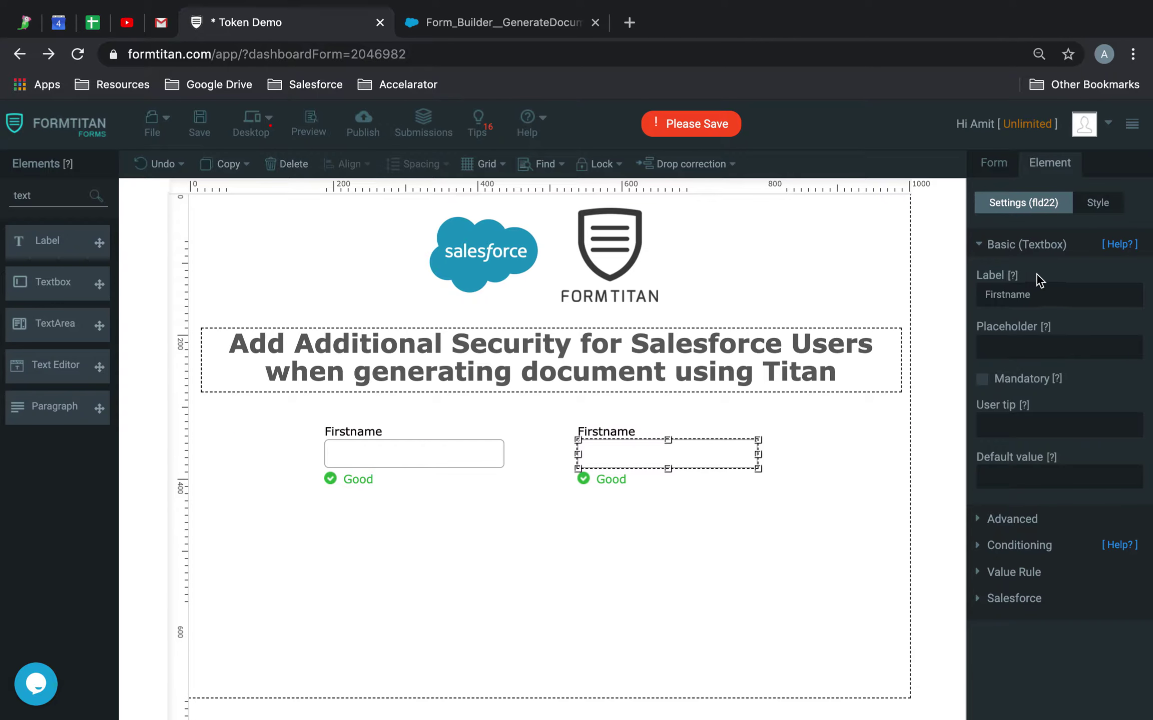
pyautogui.doubleClick(1052, 292)
pyautogui.write('Lastname')
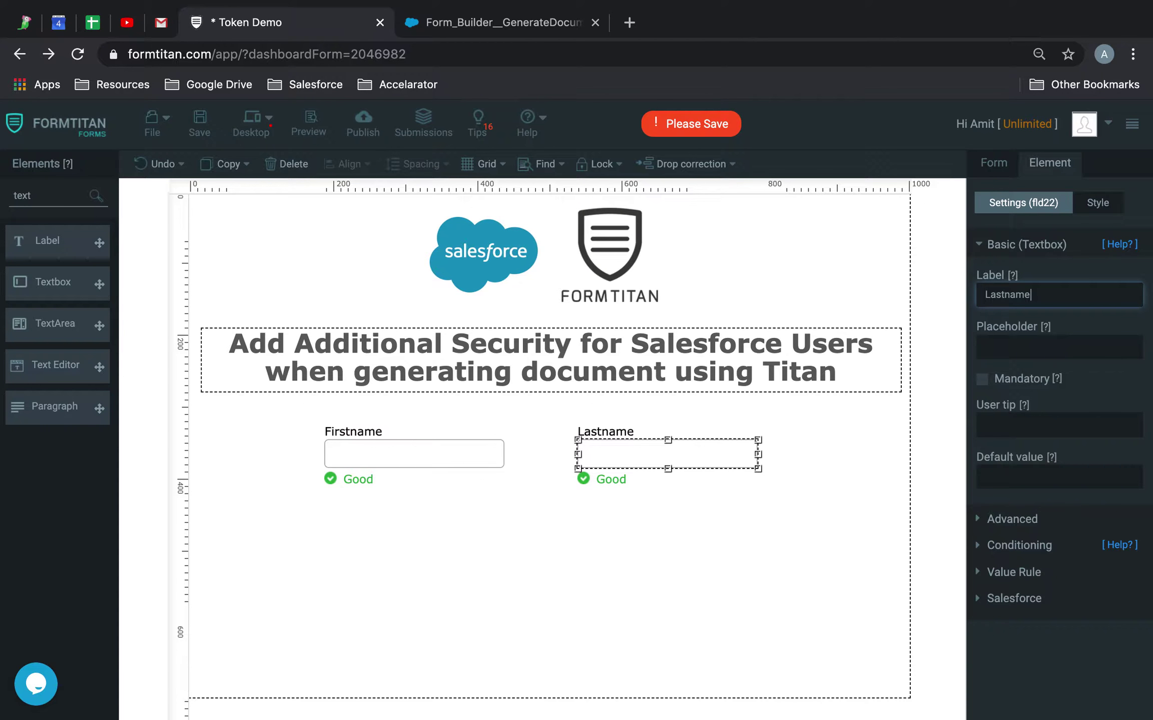
# Move the Firstname and Lastname textboxes closer together, centred under the form heading
pyautogui.click(462, 448)
pyautogui.moveTo(462, 447); pyautogui.dragTo(537, 453)
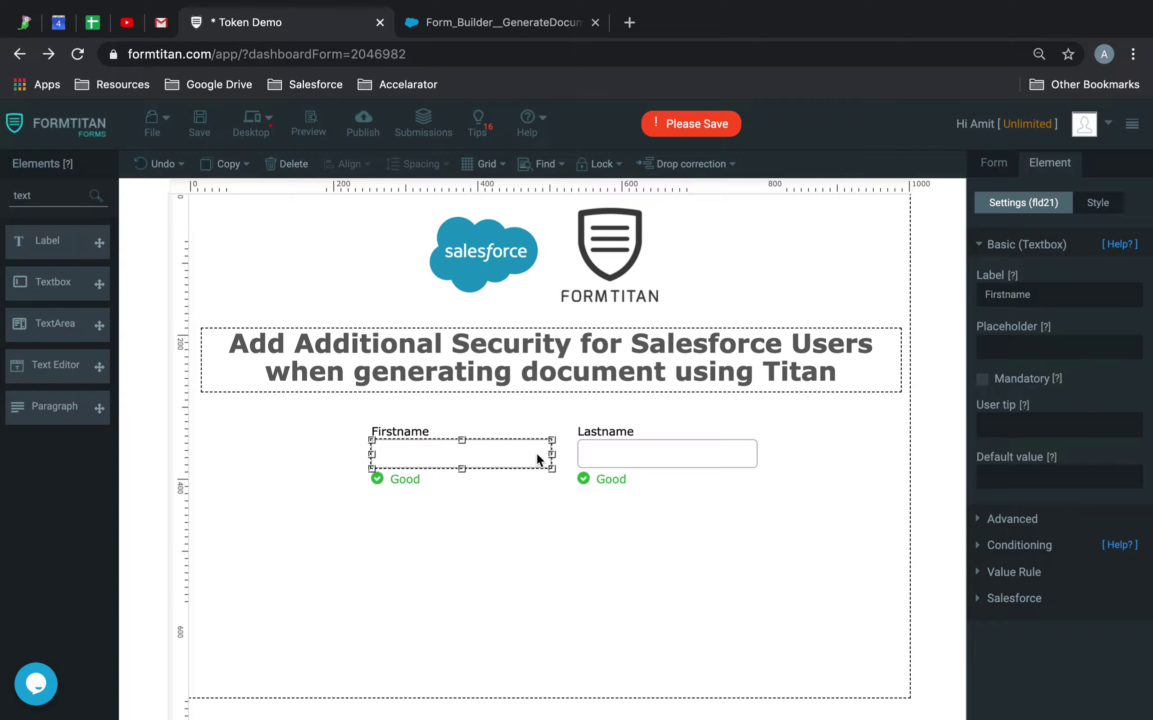
pyautogui.moveTo(639, 453); pyautogui.dragTo(623, 452)
# Add an Email element below the Firstname textbox and widen it to span both textboxes above
pyautogui.doubleClick(70, 198)
pyautogui.write('email')
pyautogui.moveTo(47, 240); pyautogui.dragTo(419, 505)
pyautogui.moveTo(550, 518); pyautogui.dragTo(743, 517)
pyautogui.click(744, 624)
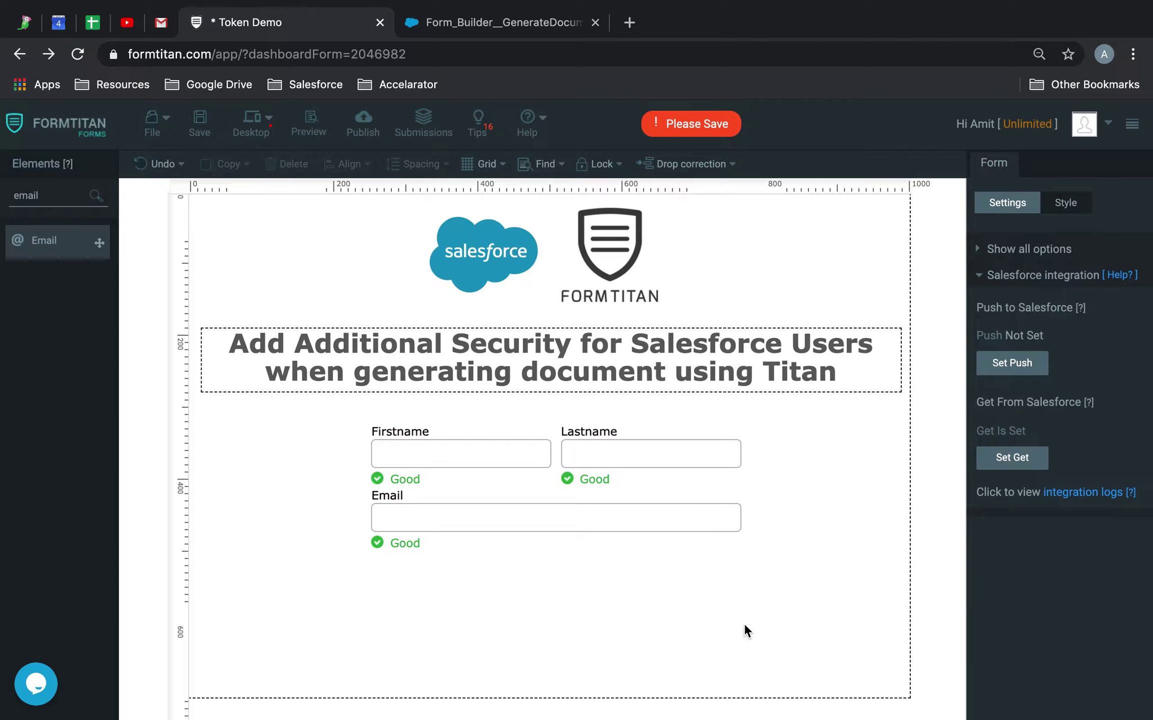
pyautogui.click(1047, 279)
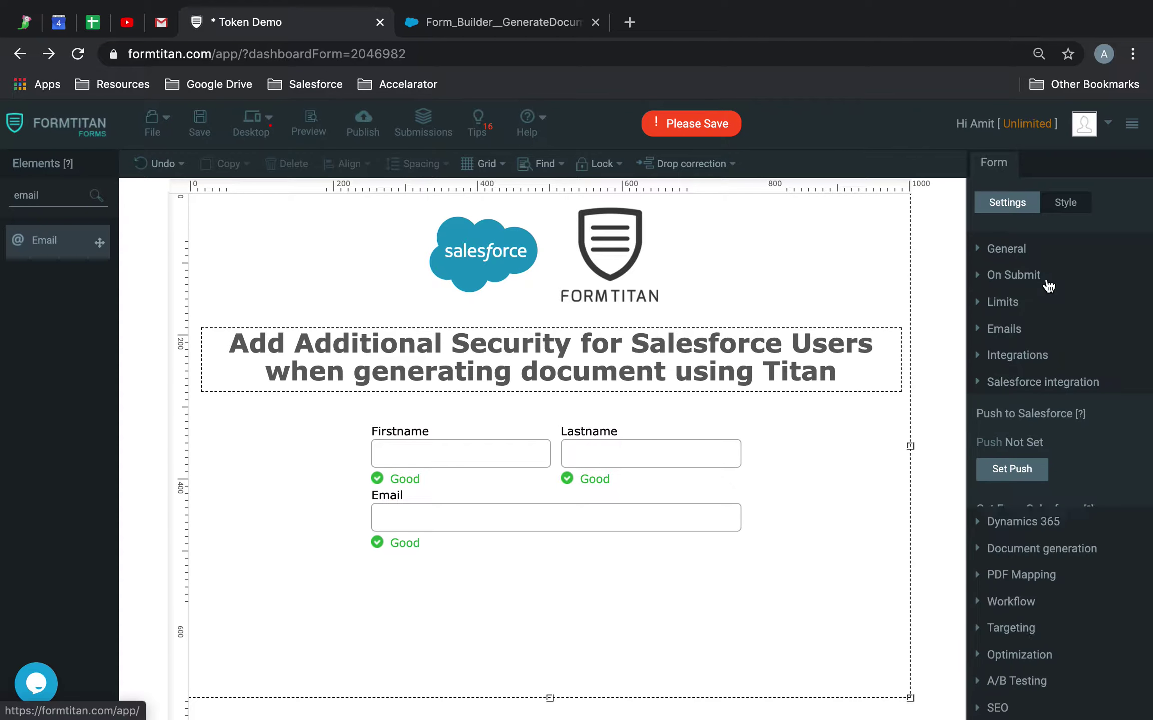
pyautogui.click(1035, 378)
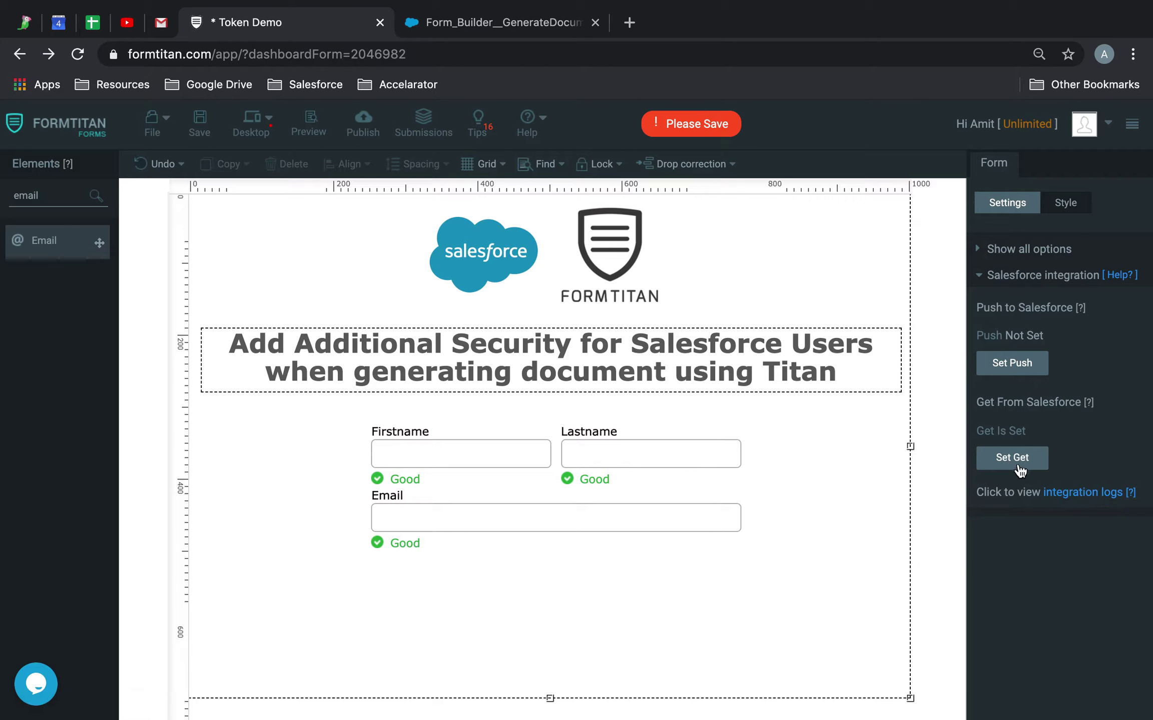
pyautogui.click(1012, 458)
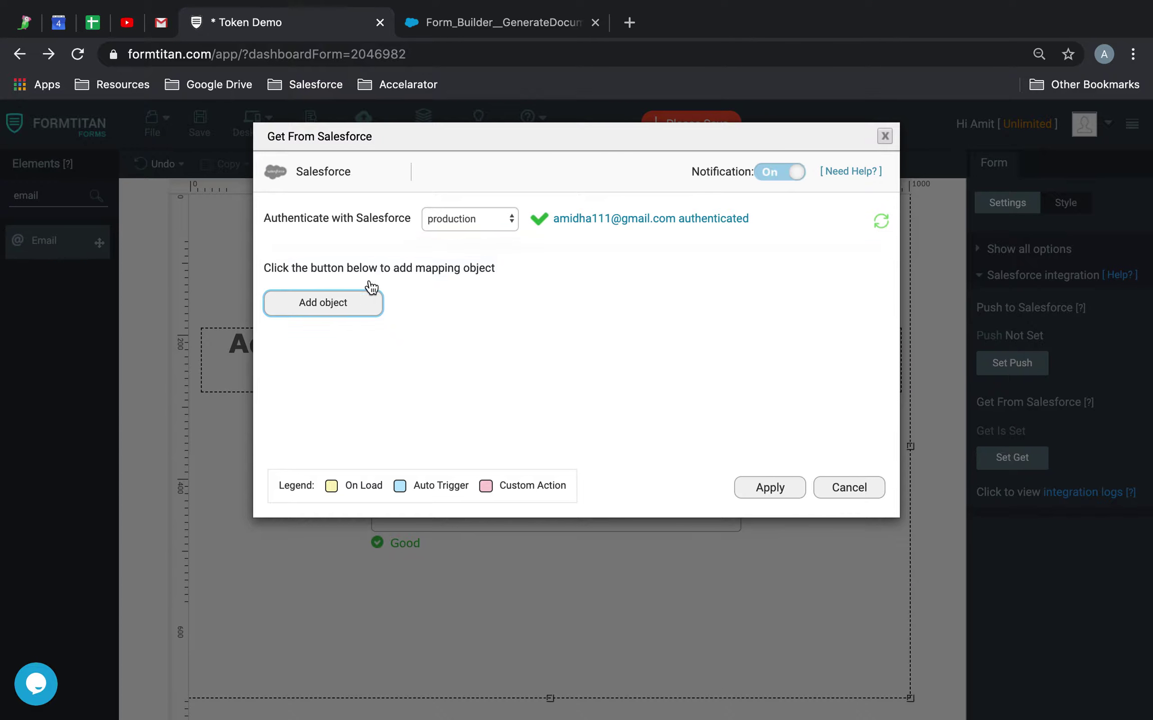
pyautogui.click(363, 302)
pyautogui.click(389, 227)
pyautogui.write('cont')
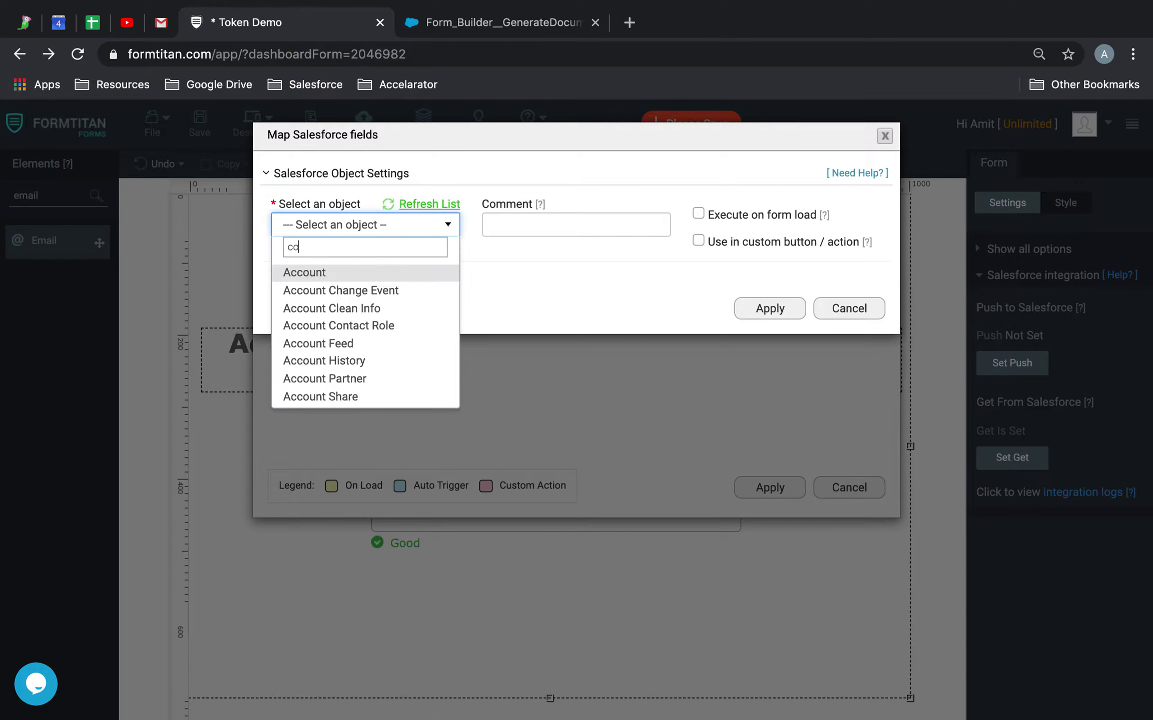
pyautogui.click(839, 309)
pyautogui.click(858, 495)
# Add a Hidden element to the upper corner of the form beside the Salesforce logo and name it "Contact ID"
pyautogui.doubleClick(75, 194)
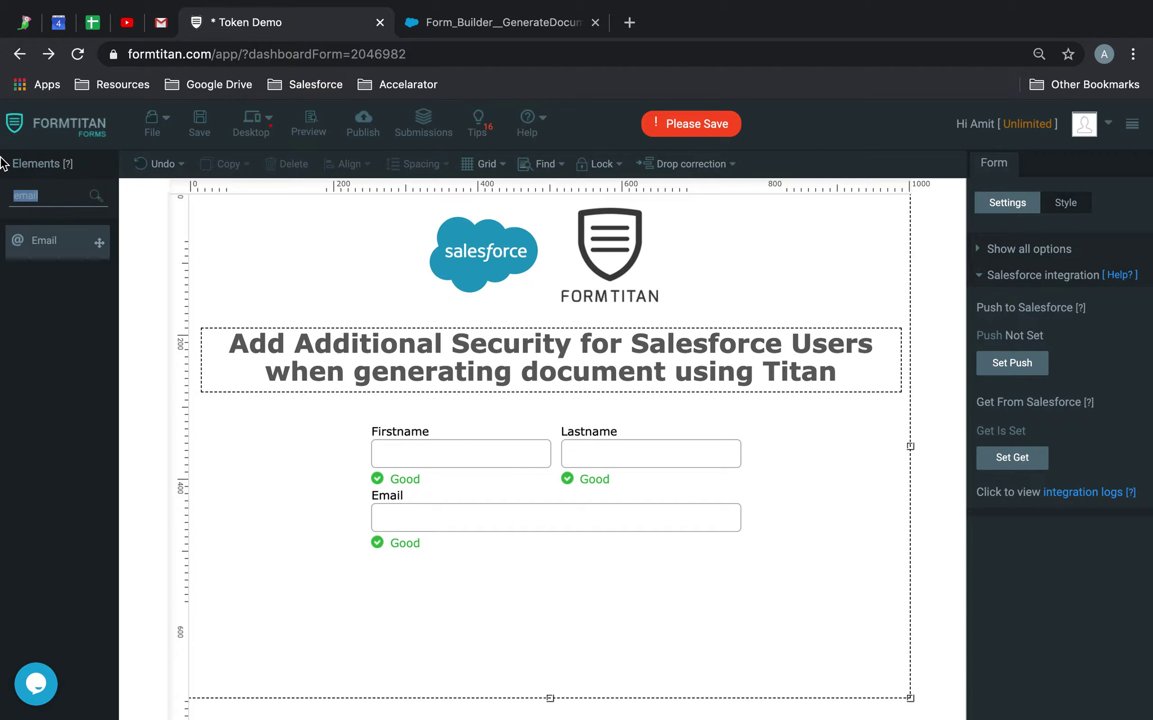
pyautogui.write('hidd')
pyautogui.moveTo(45, 241); pyautogui.dragTo(278, 238)
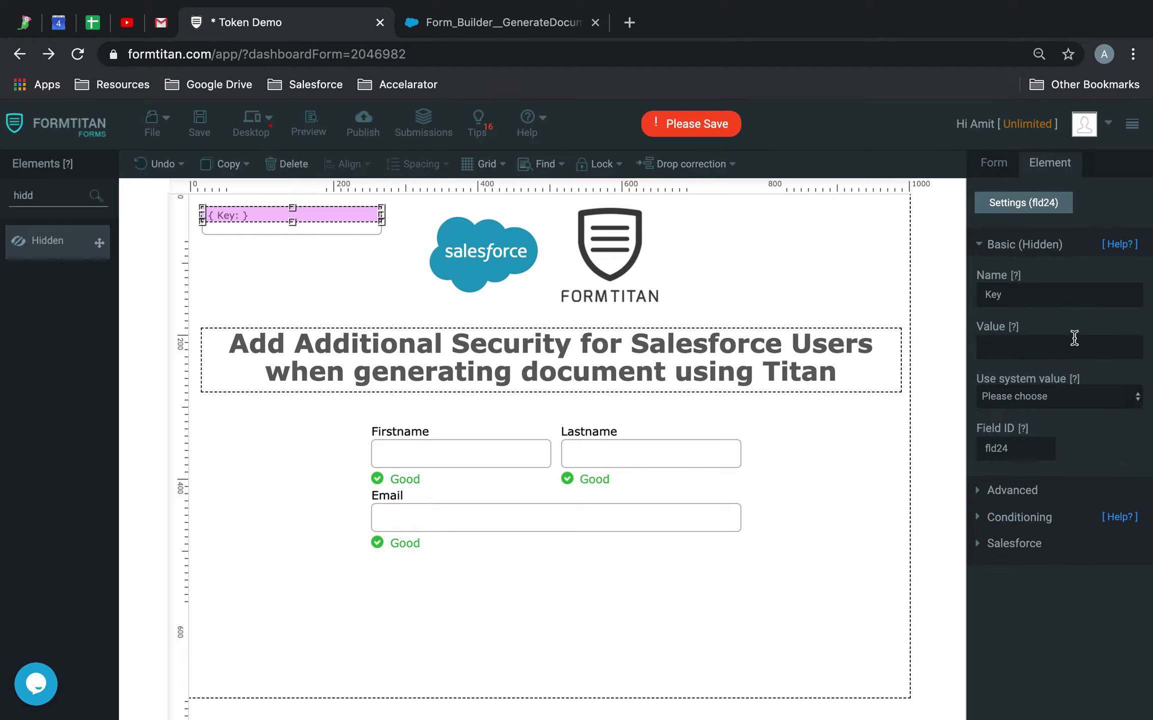
pyautogui.doubleClick(1061, 299)
pyautogui.write('Contact ID')
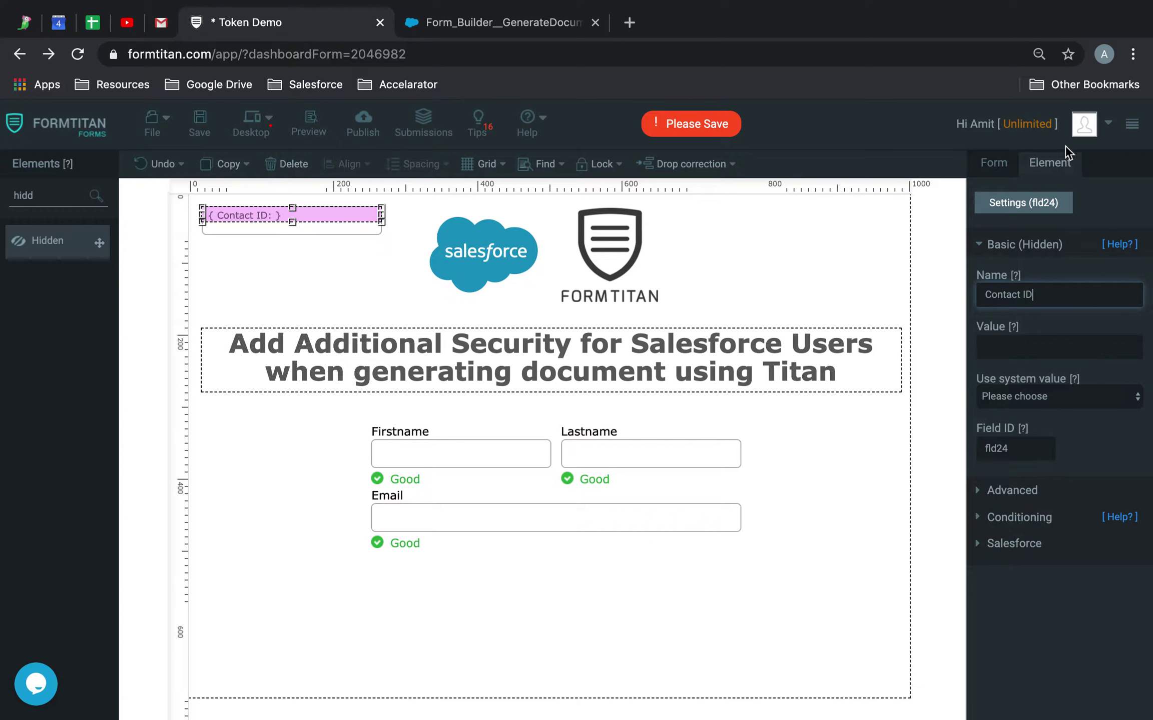
# Add the Contact object to the form's Get From Salesforce integration with the comment "Bring Contact Data"
pyautogui.click(995, 162)
pyautogui.click(1012, 458)
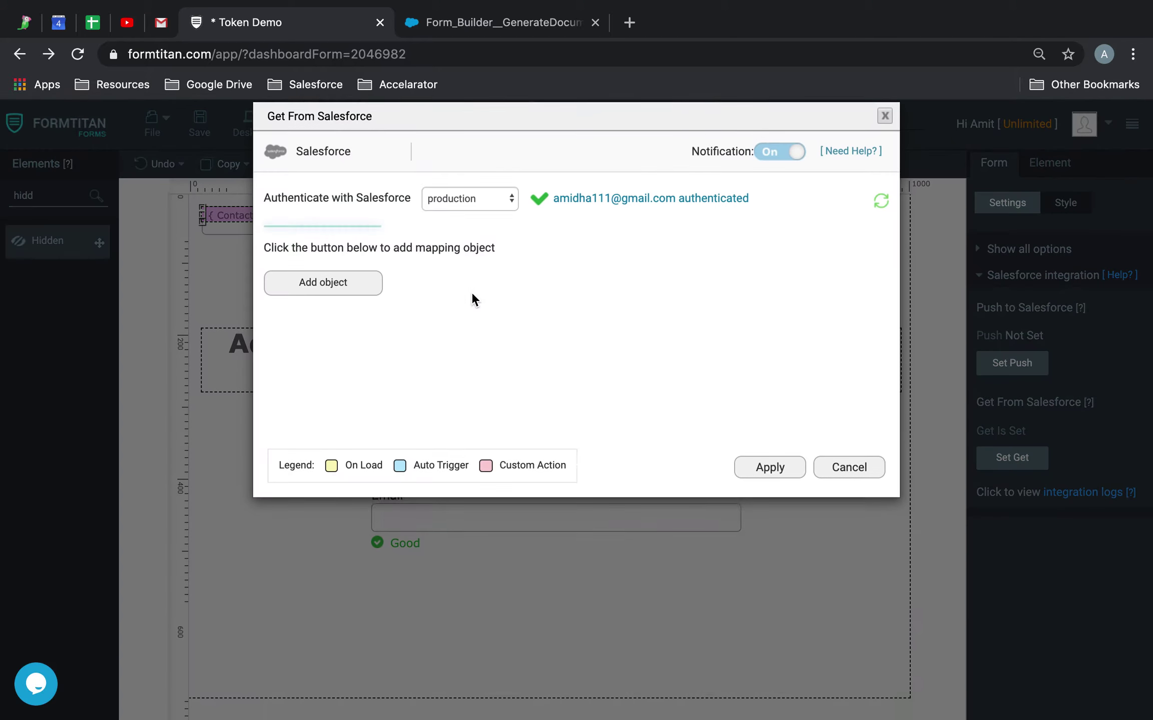
pyautogui.click(337, 305)
pyautogui.click(374, 225)
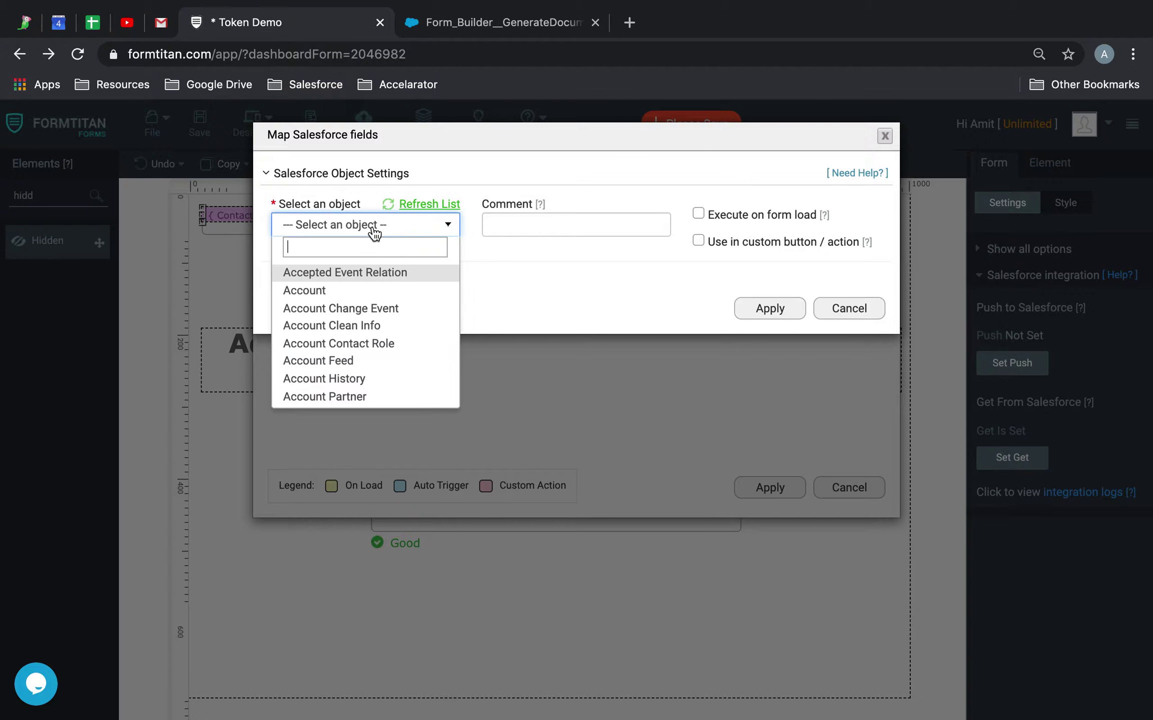
pyautogui.write('cont')
pyautogui.click(358, 310)
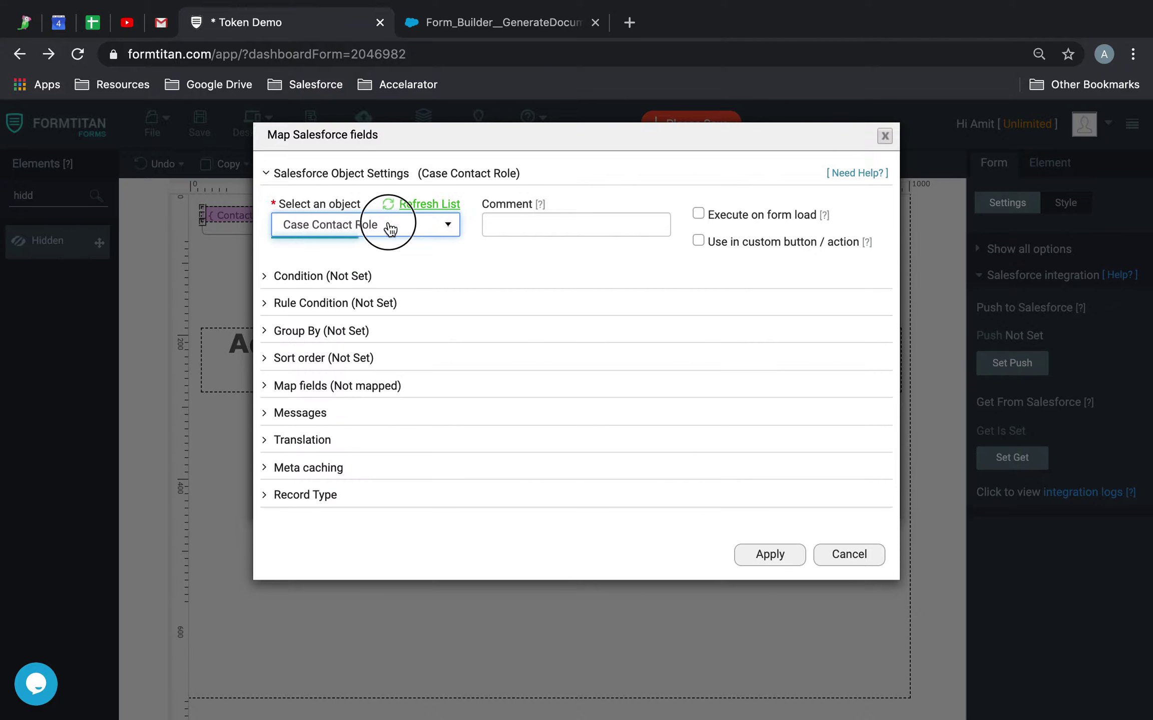
pyautogui.click(389, 229)
pyautogui.scroll(-3, 384, 370)
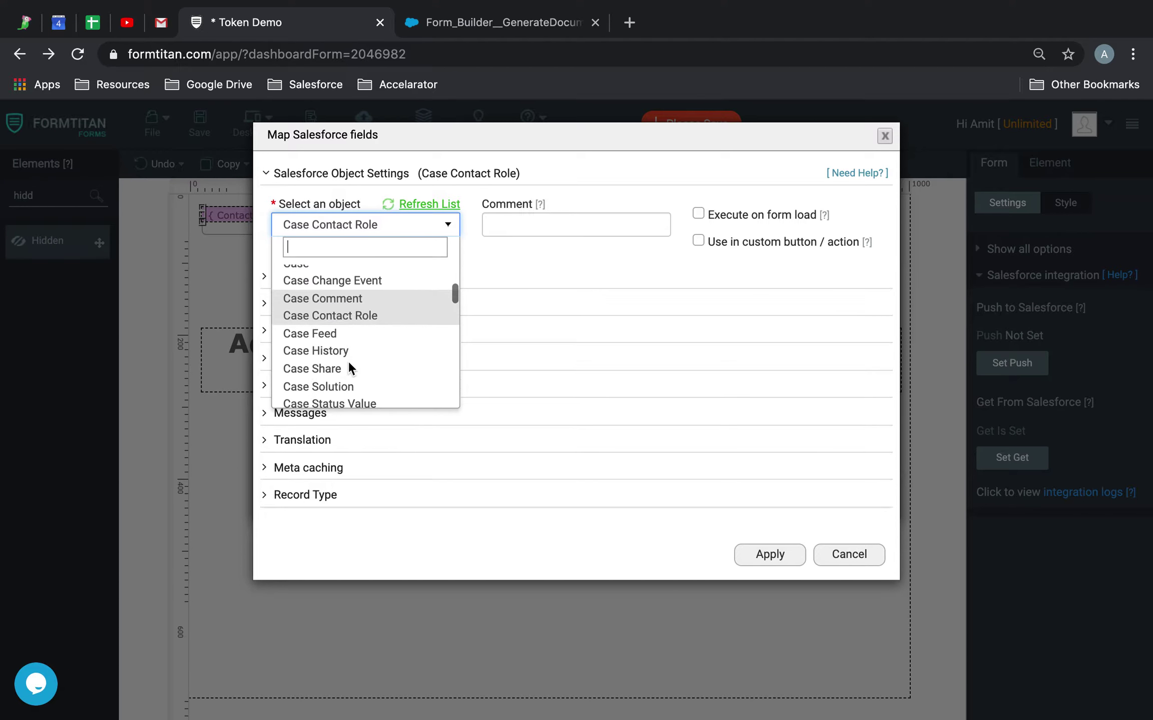
pyautogui.write('cont')
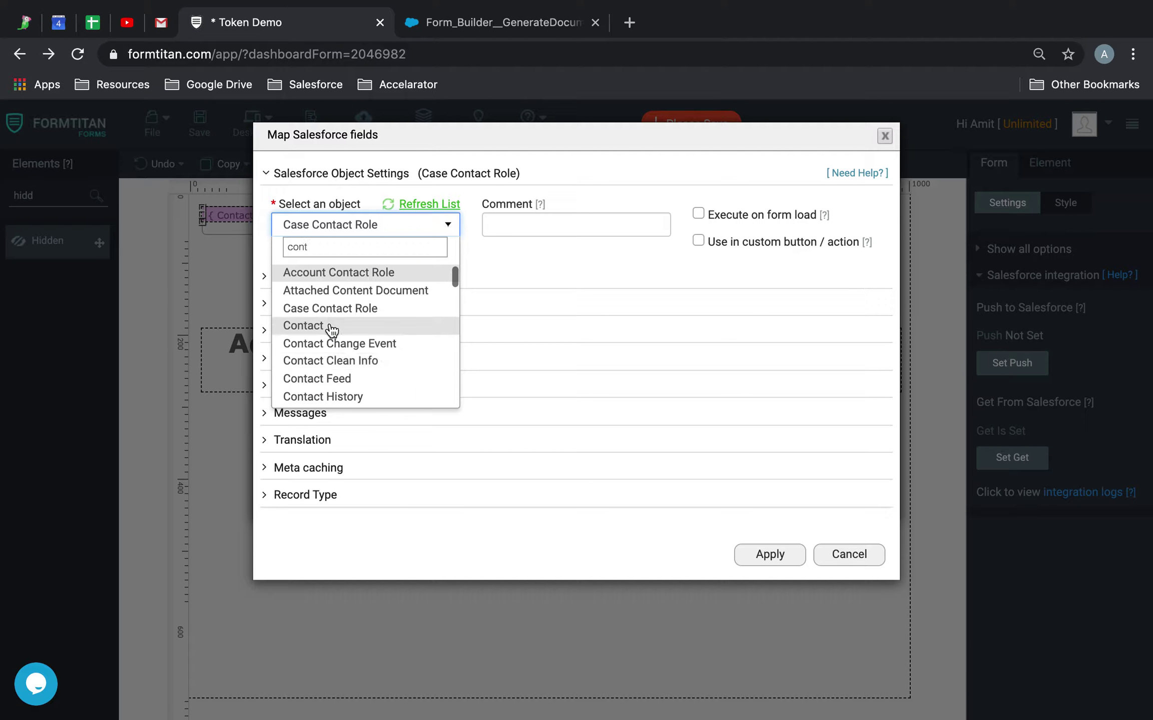
pyautogui.click(332, 328)
pyautogui.click(548, 223)
pyautogui.write('Bring Contact D')
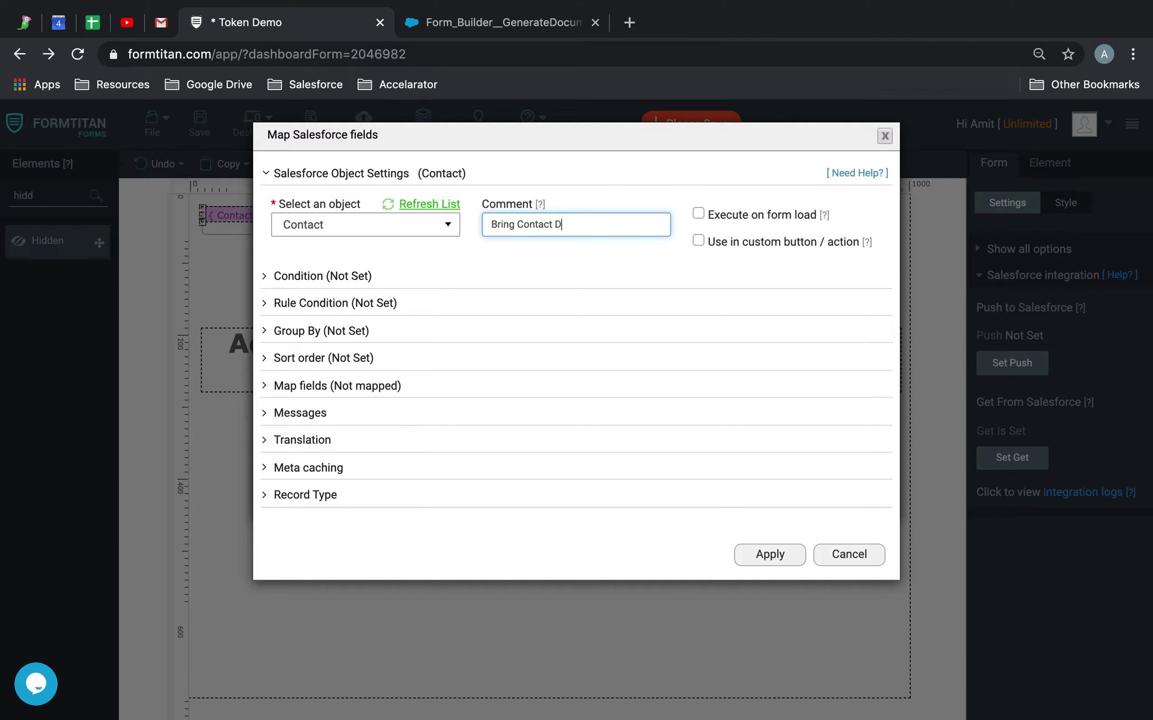
# Set the Contact object's condition so that the Salesforce Contact ID equals the Contact ID form field
pyautogui.click(321, 277)
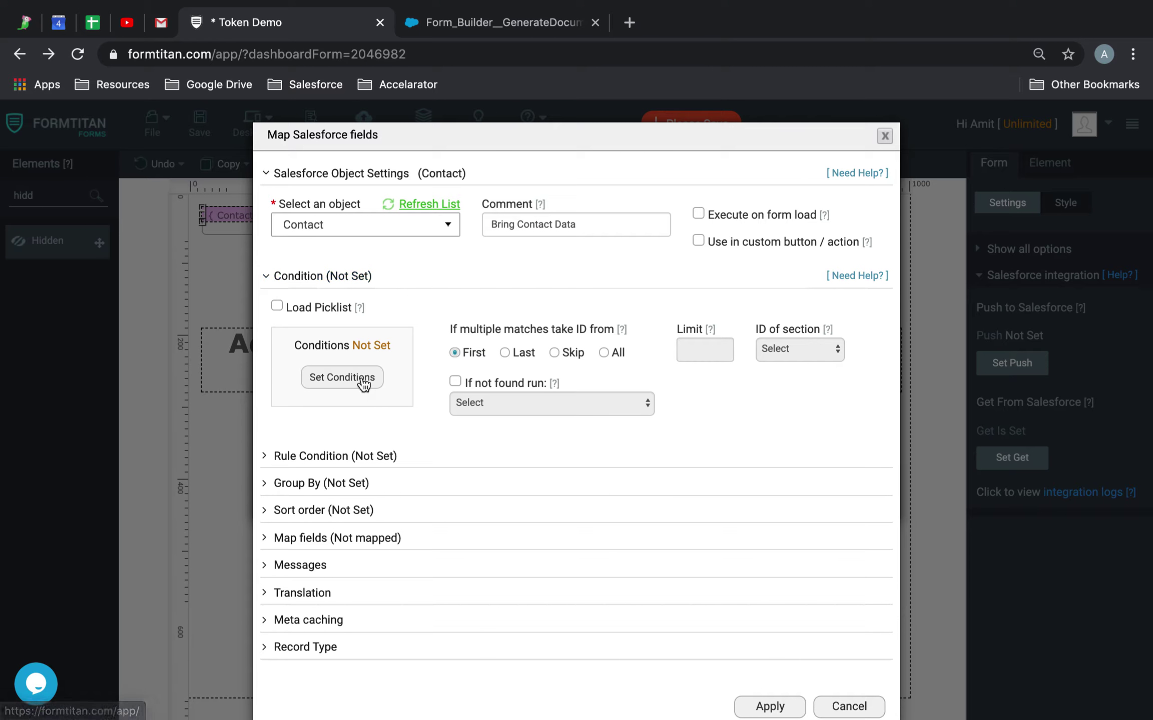
pyautogui.click(363, 382)
pyautogui.click(393, 179)
pyautogui.click(266, 300)
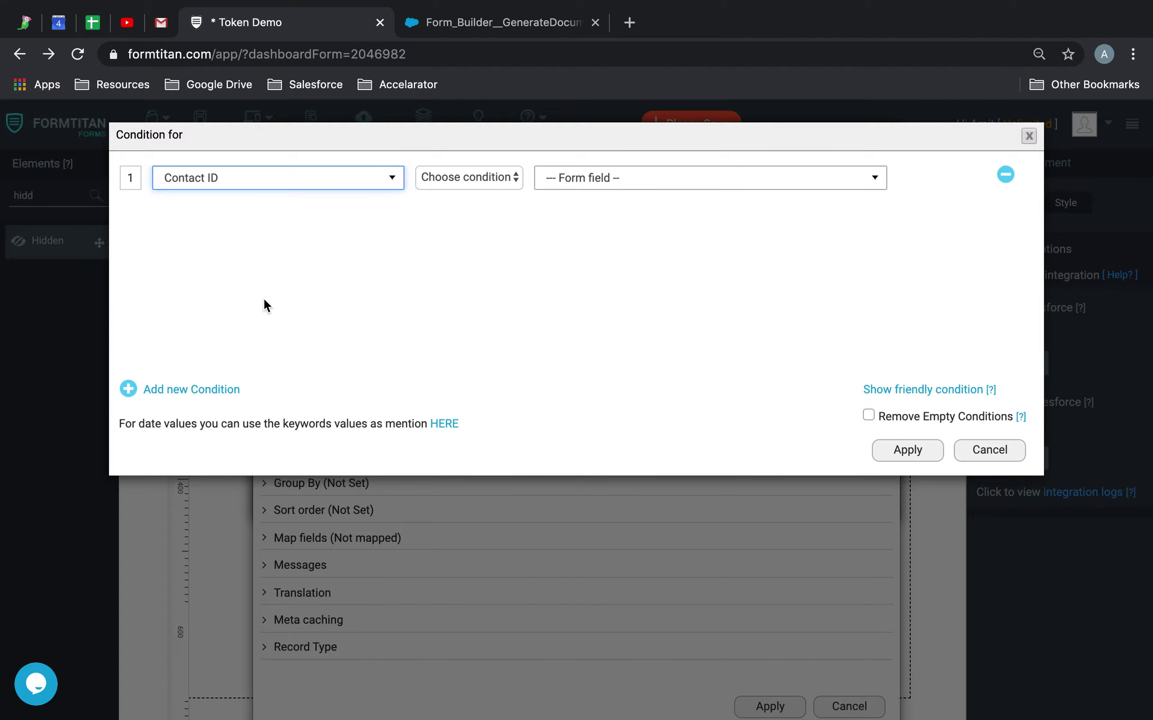
pyautogui.click(484, 170)
pyautogui.click(469, 195)
pyautogui.click(621, 181)
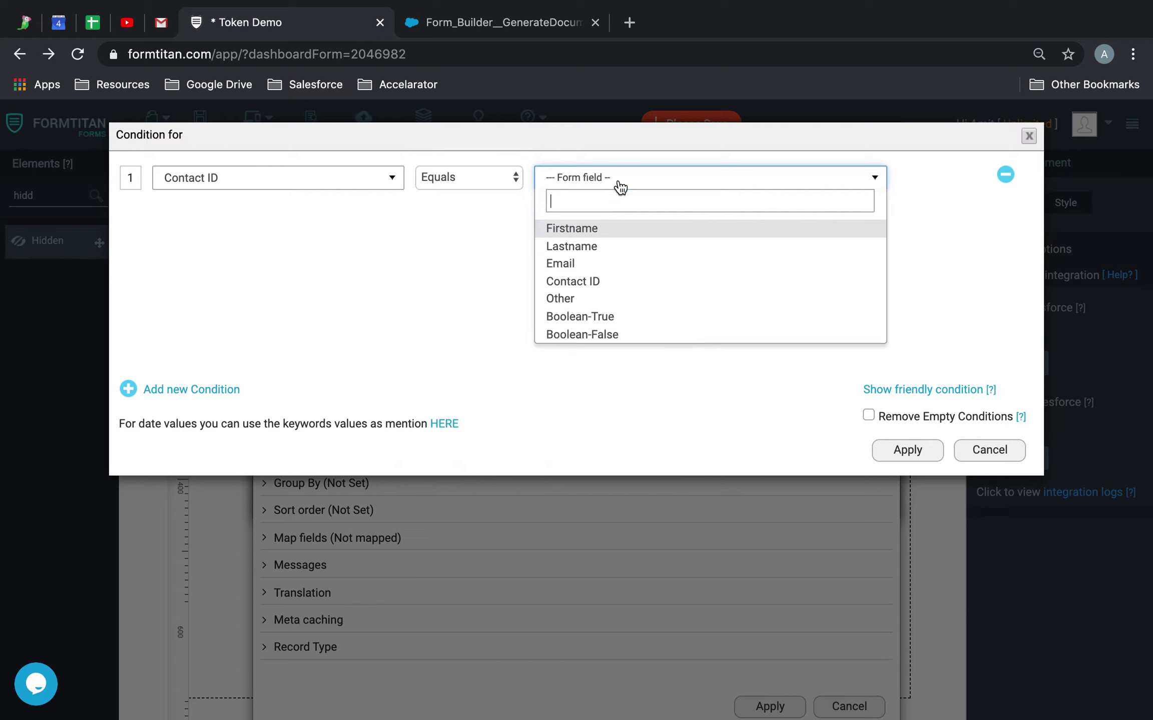
pyautogui.click(570, 281)
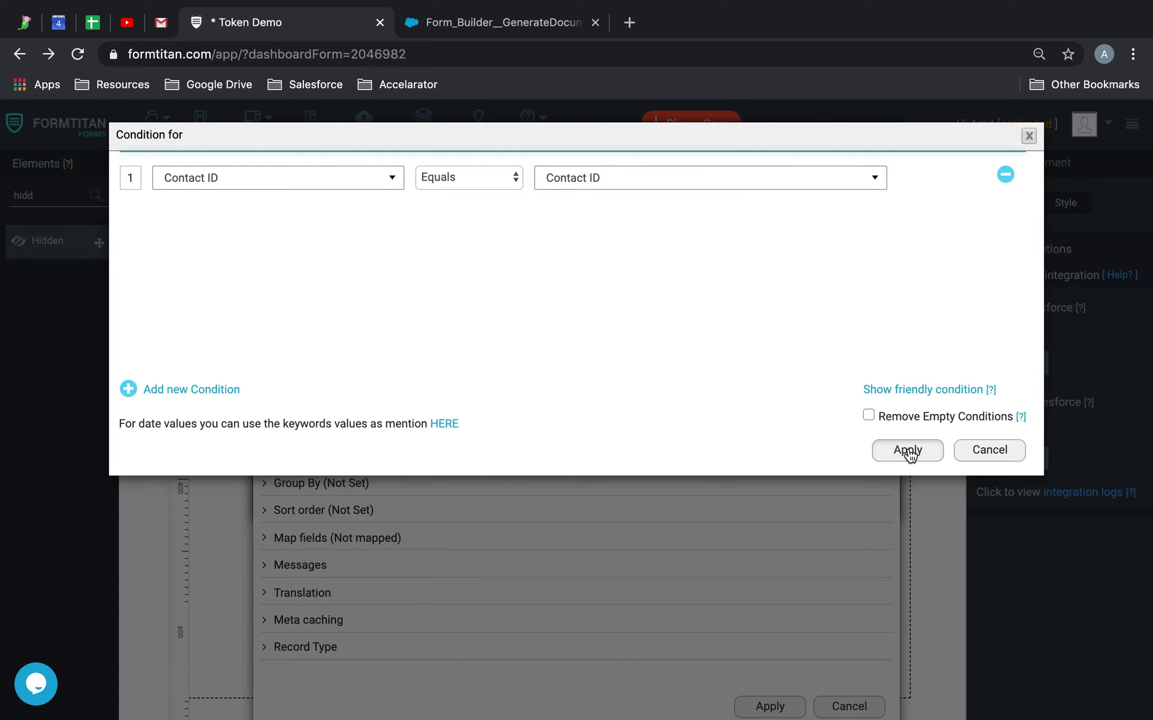
pyautogui.click(907, 450)
# Map the Firstname, Lastname and Email form fields to Salesforce First Name, Last Name and Email, and save the form
pyautogui.click(364, 539)
pyautogui.click(342, 612)
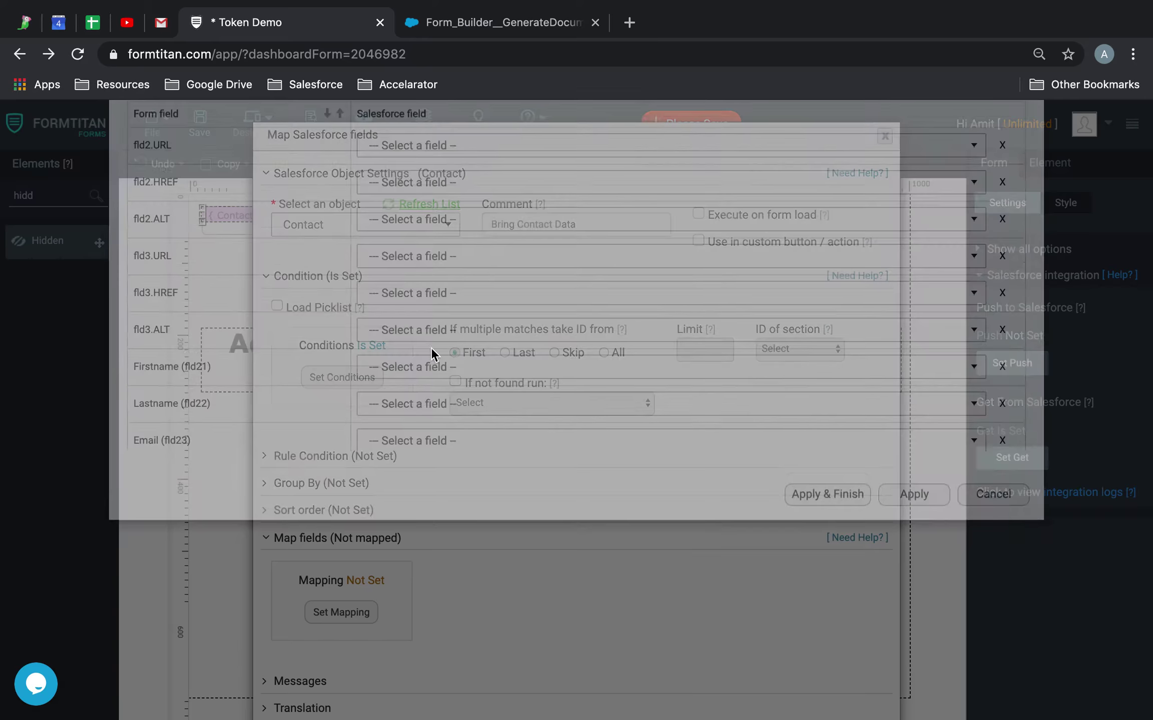
pyautogui.click(421, 473)
pyautogui.write('fir')
pyautogui.click(412, 520)
pyautogui.click(433, 510)
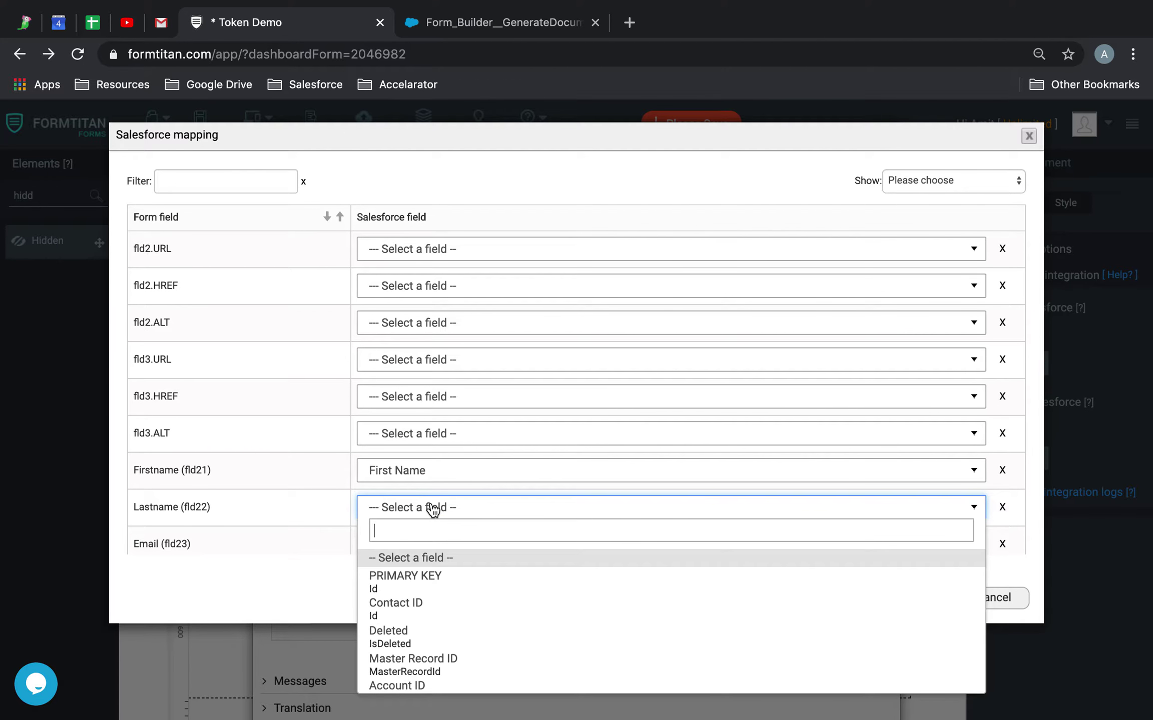
pyautogui.write('las')
pyautogui.click(443, 556)
pyautogui.click(474, 545)
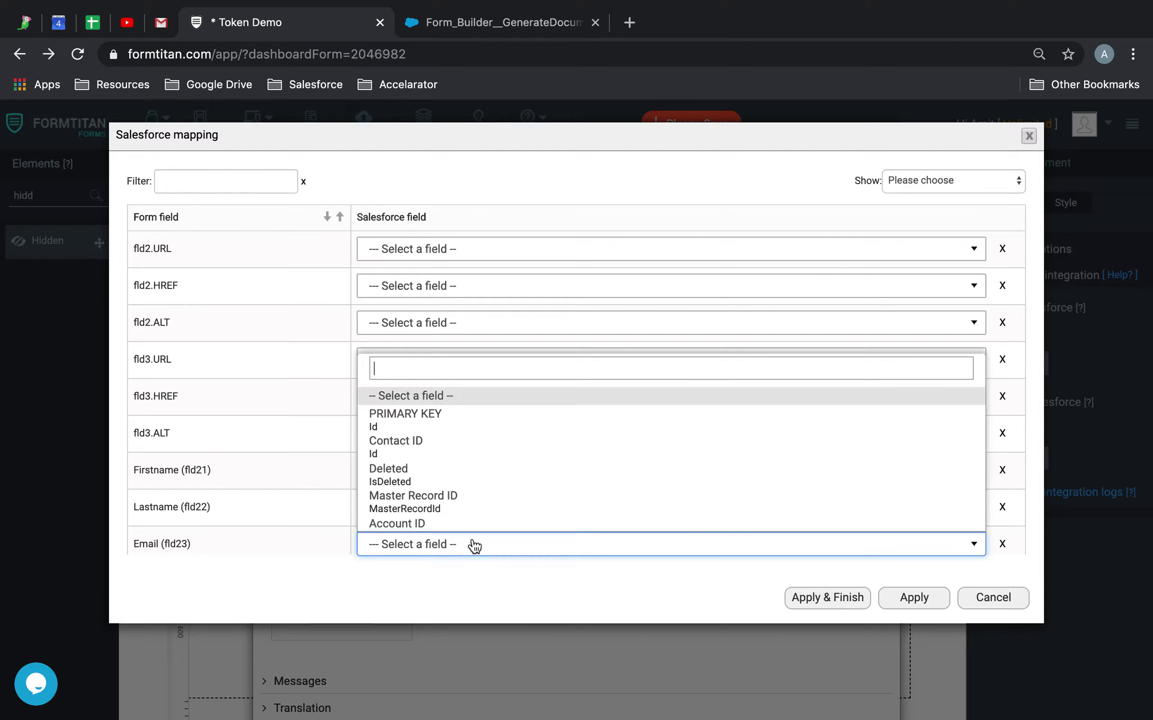
pyautogui.write('ema')
pyautogui.click(452, 598)
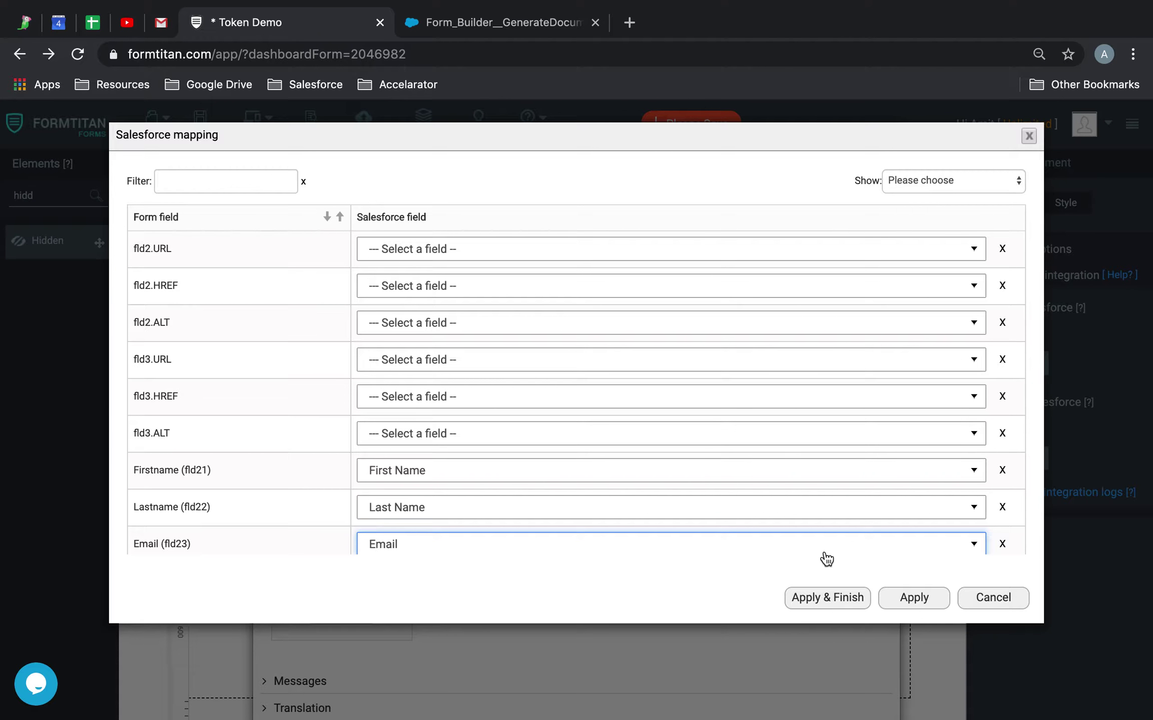
pyautogui.click(813, 604)
pyautogui.click(206, 120)
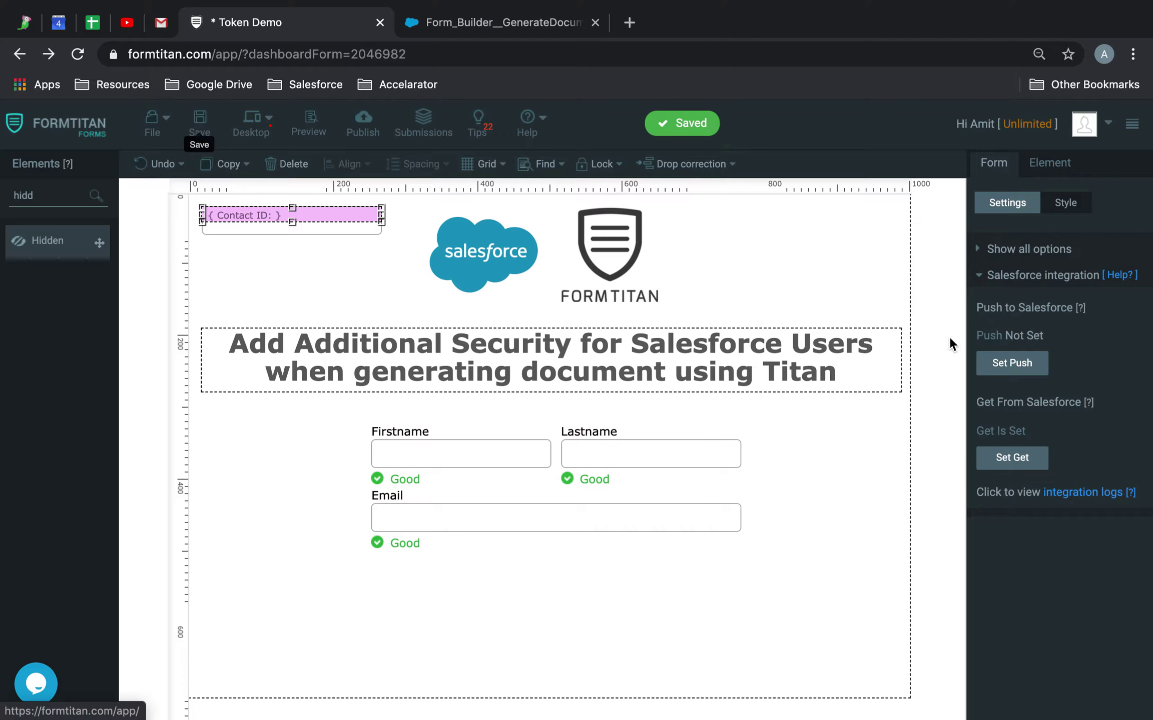
# Open the Default PDF mapping under document generation and upload "GDPR Consent Form.pdf" from the FT Test Docs folder
pyautogui.click(1032, 277)
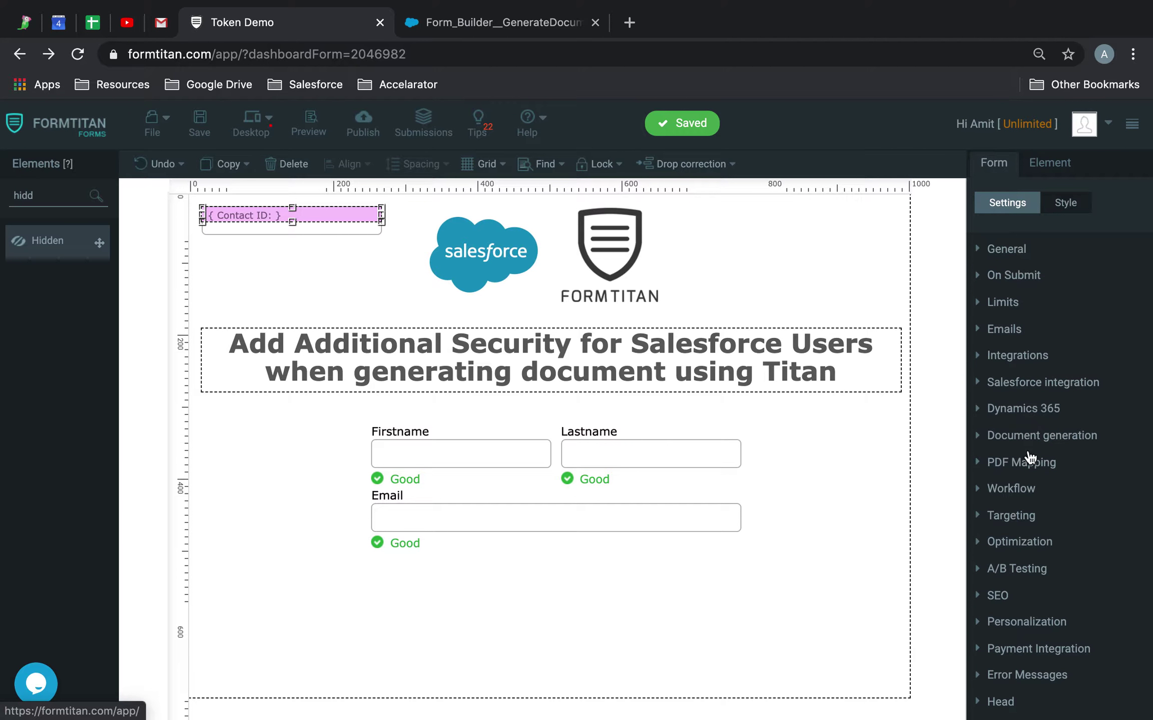
pyautogui.click(989, 391)
pyautogui.click(1081, 373)
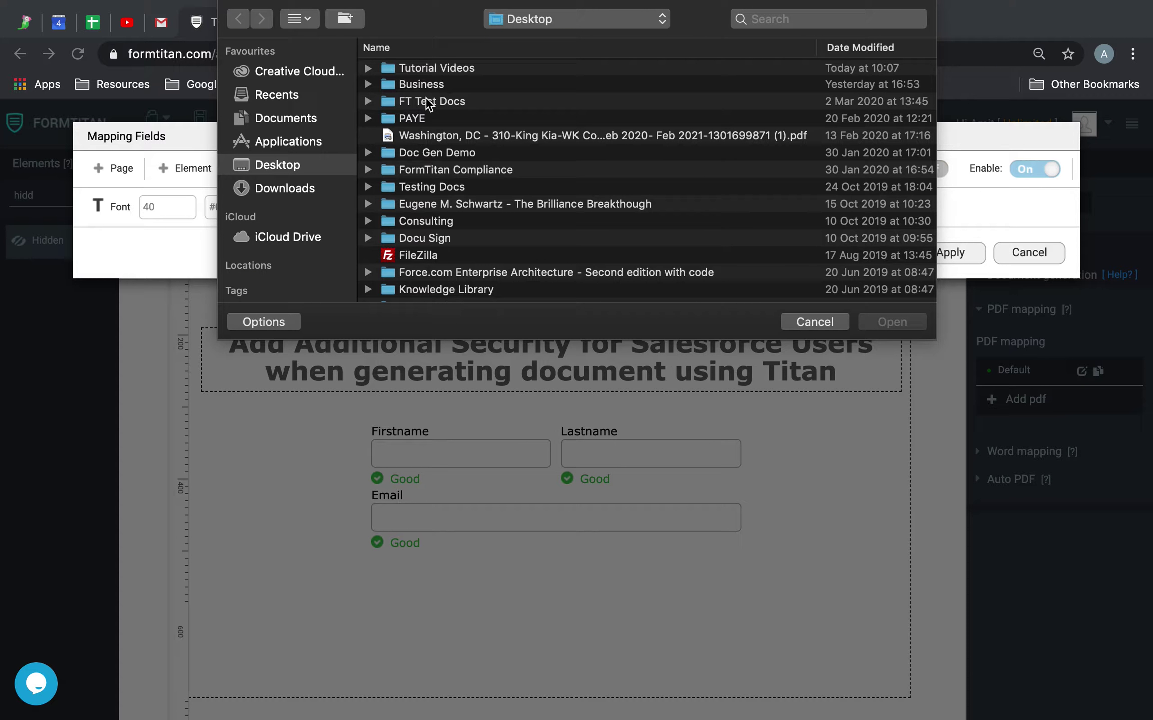
pyautogui.doubleClick(428, 101)
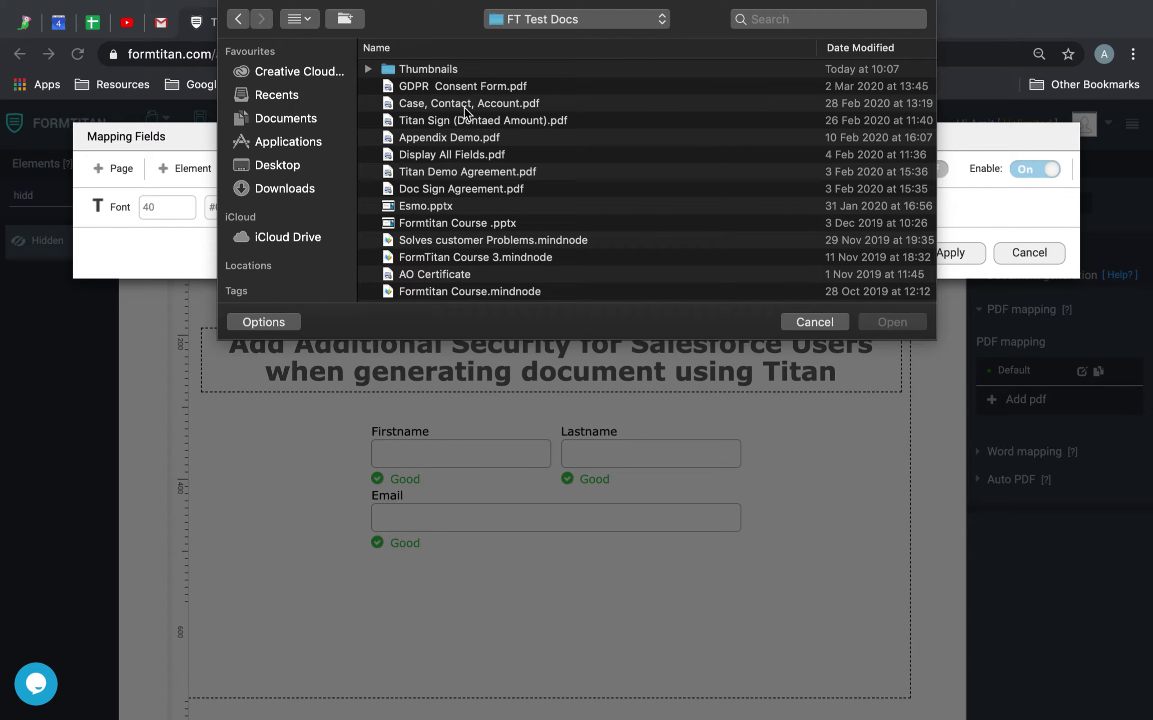
pyautogui.doubleClick(503, 90)
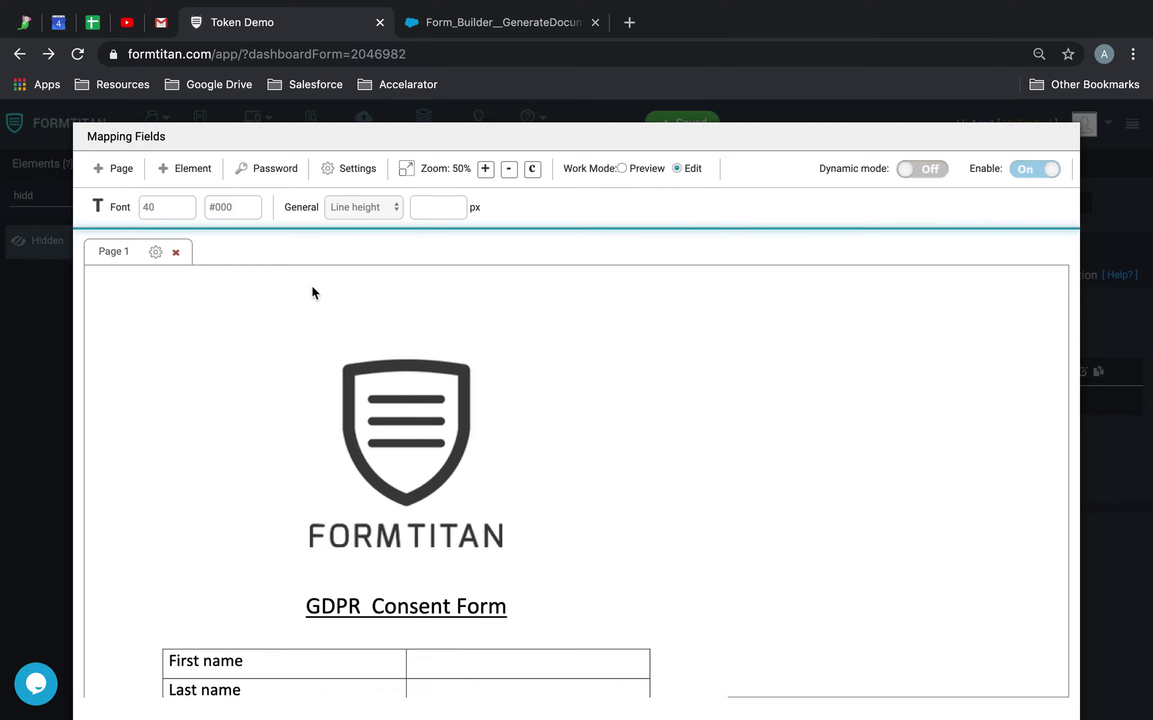
# Add the Firstname element to the PDF page and fit it to the empty cell of the First name row
pyautogui.scroll(-4, 280, 372)
pyautogui.scroll(-1, 279, 373)
pyautogui.click(185, 168)
pyautogui.click(223, 220)
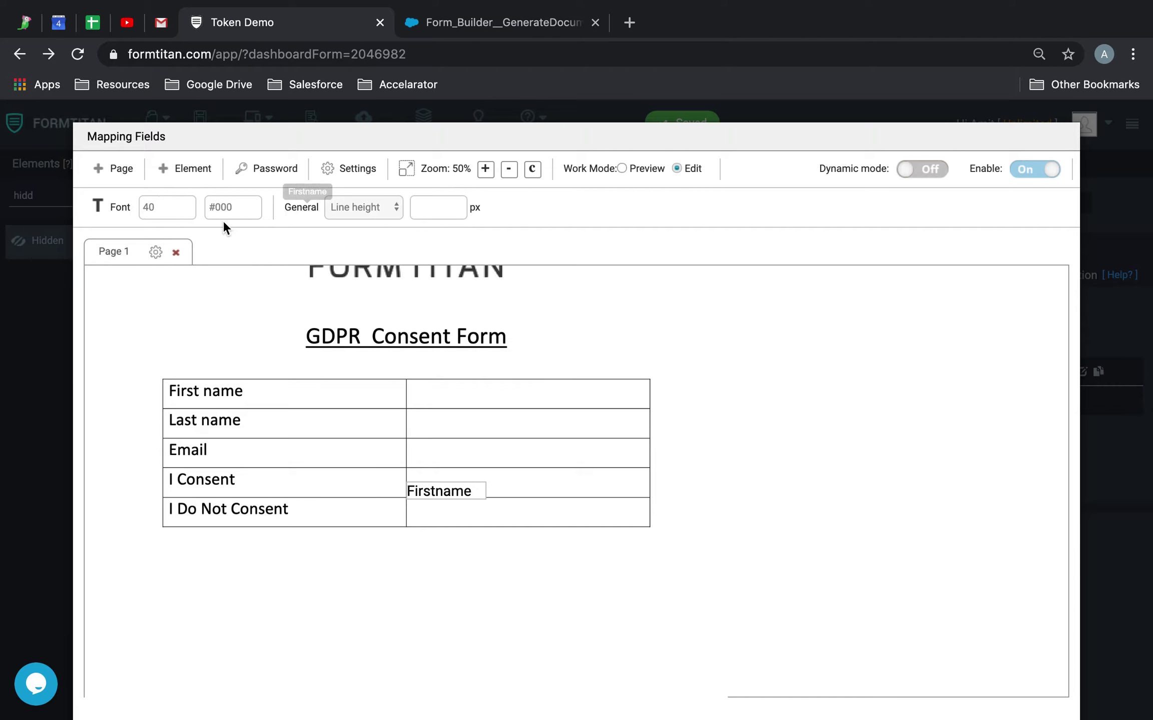
pyautogui.moveTo(433, 490); pyautogui.dragTo(650, 406)
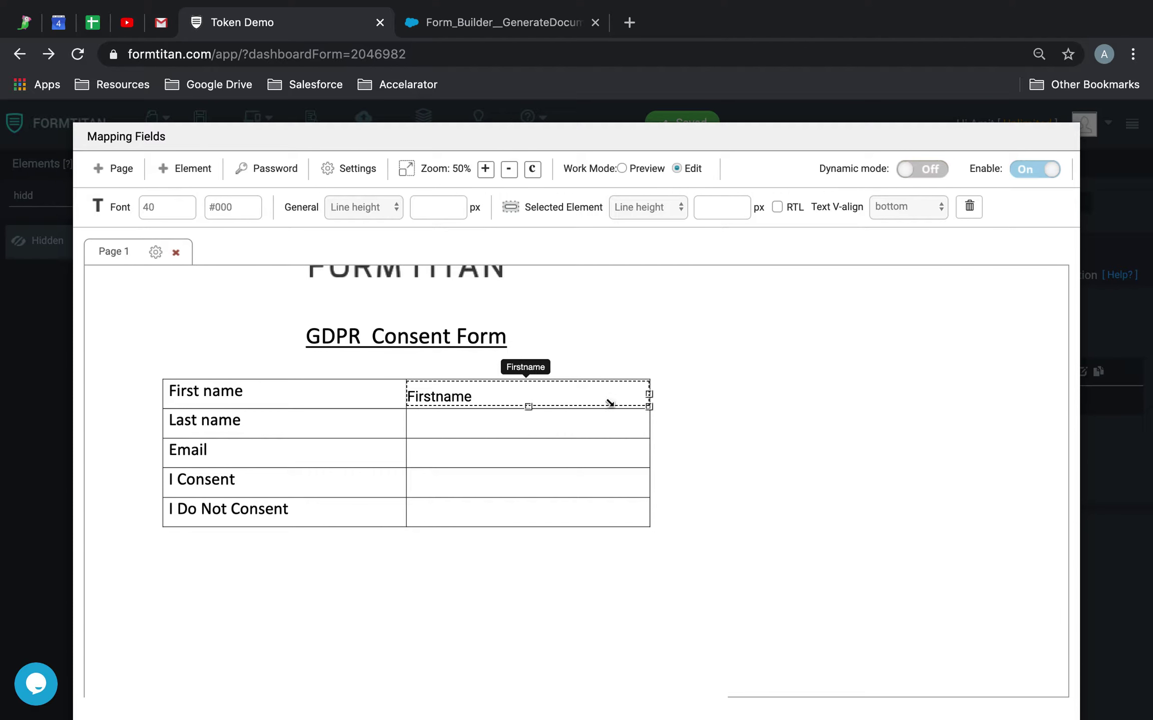
# Add the Lastname and Email elements to the PDF and fit each to the empty cell of its matching row
pyautogui.click(176, 168)
pyautogui.click(195, 241)
pyautogui.moveTo(423, 482); pyautogui.dragTo(652, 441)
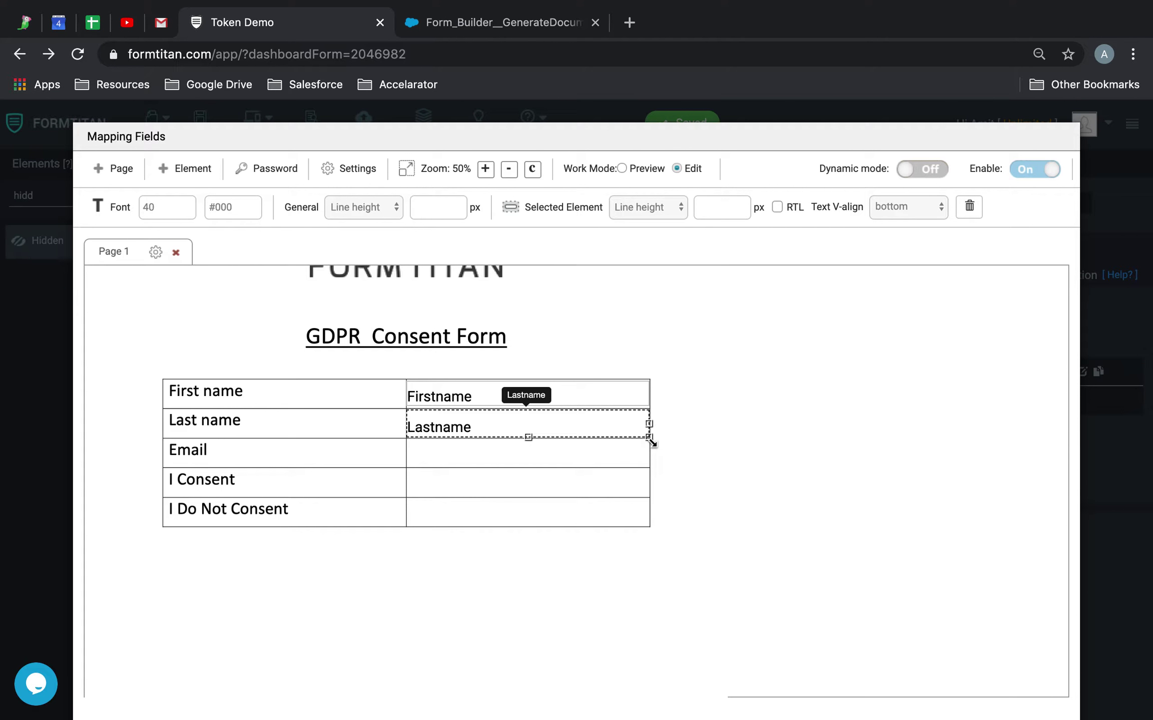
pyautogui.click(187, 170)
pyautogui.click(205, 270)
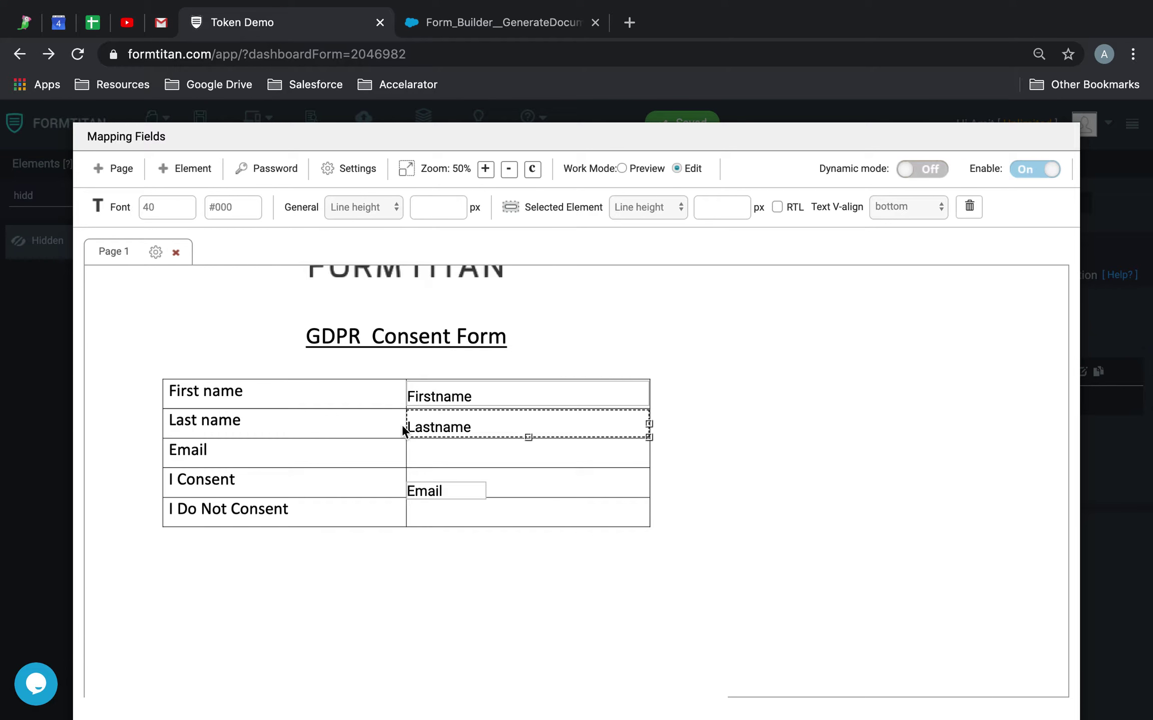
pyautogui.moveTo(420, 493); pyautogui.dragTo(651, 469)
# Open the Salesforce Button configuration from the PDF mapping's settings
pyautogui.click(358, 169)
pyautogui.scroll(-5, 401, 450)
pyautogui.click(401, 532)
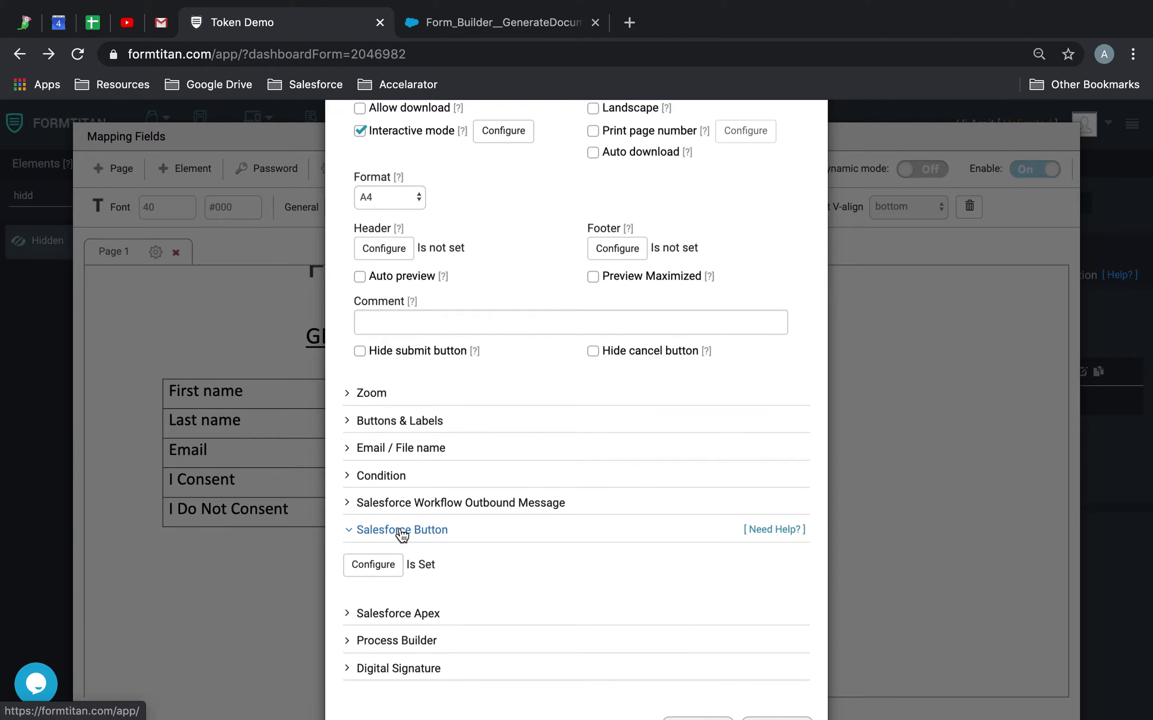
pyautogui.scroll(-2, 401, 533)
pyautogui.click(385, 518)
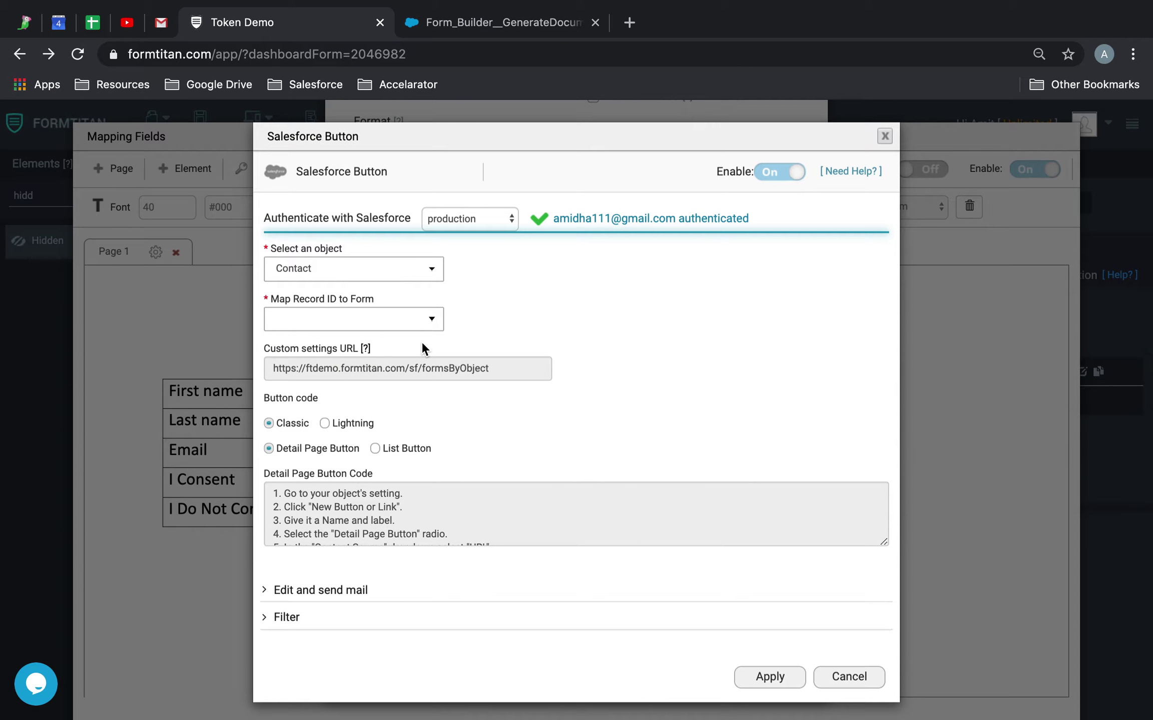
# Set the Salesforce button's object to Contact, map its record ID to Contact ID (fld24), and review the detail page button code
pyautogui.click(315, 272)
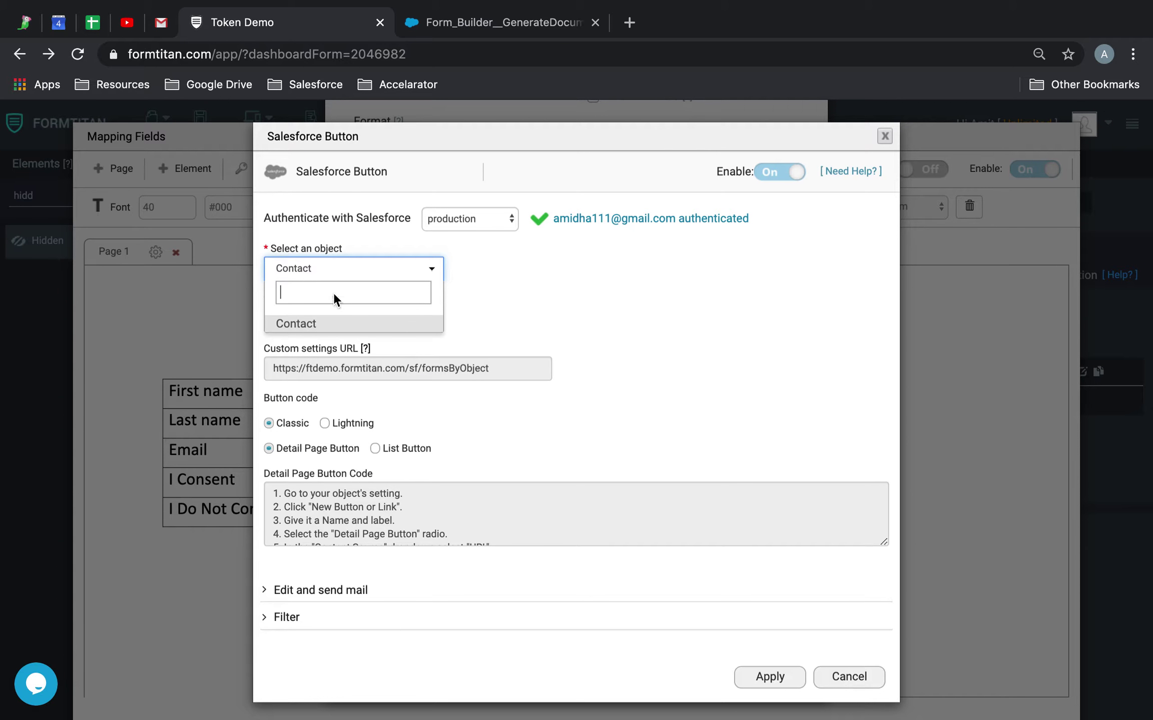
pyautogui.click(382, 328)
pyautogui.click(361, 321)
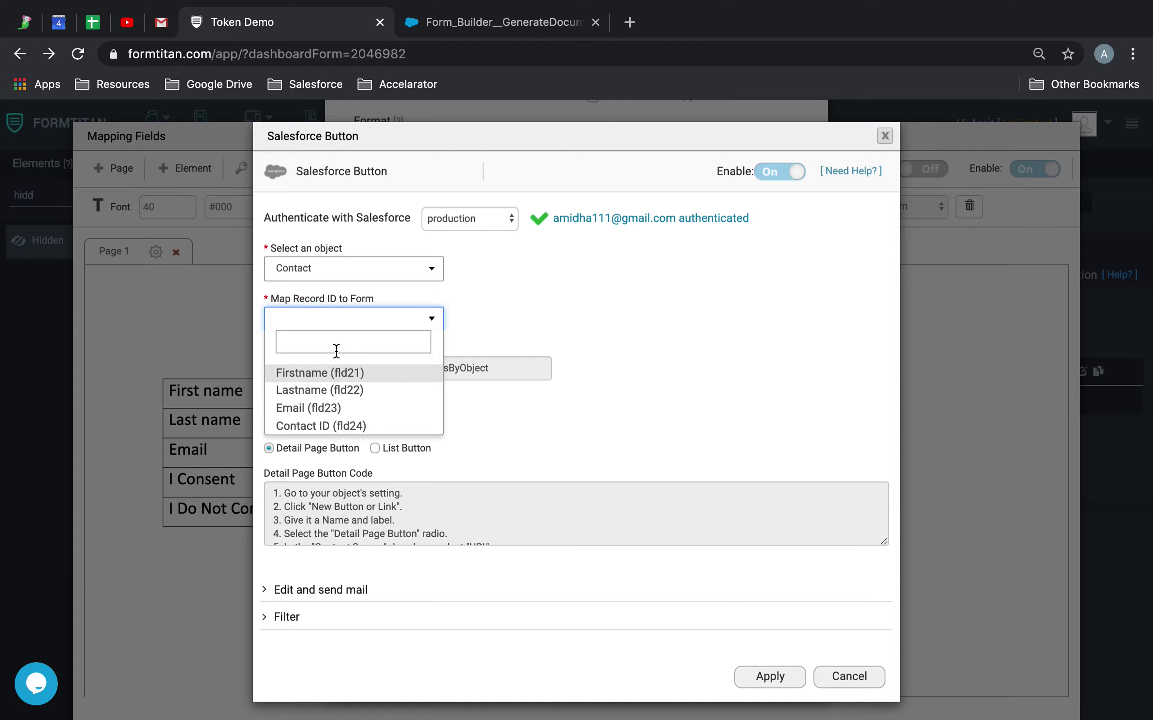
pyautogui.click(320, 426)
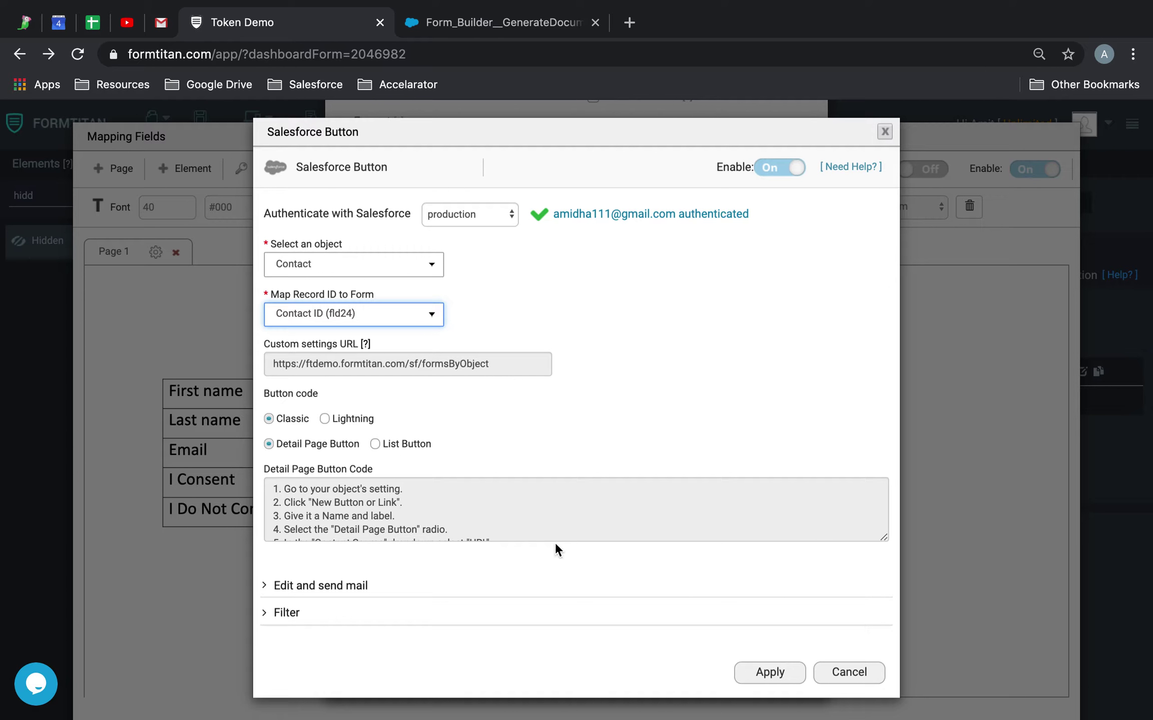
pyautogui.scroll(-2, 626, 513)
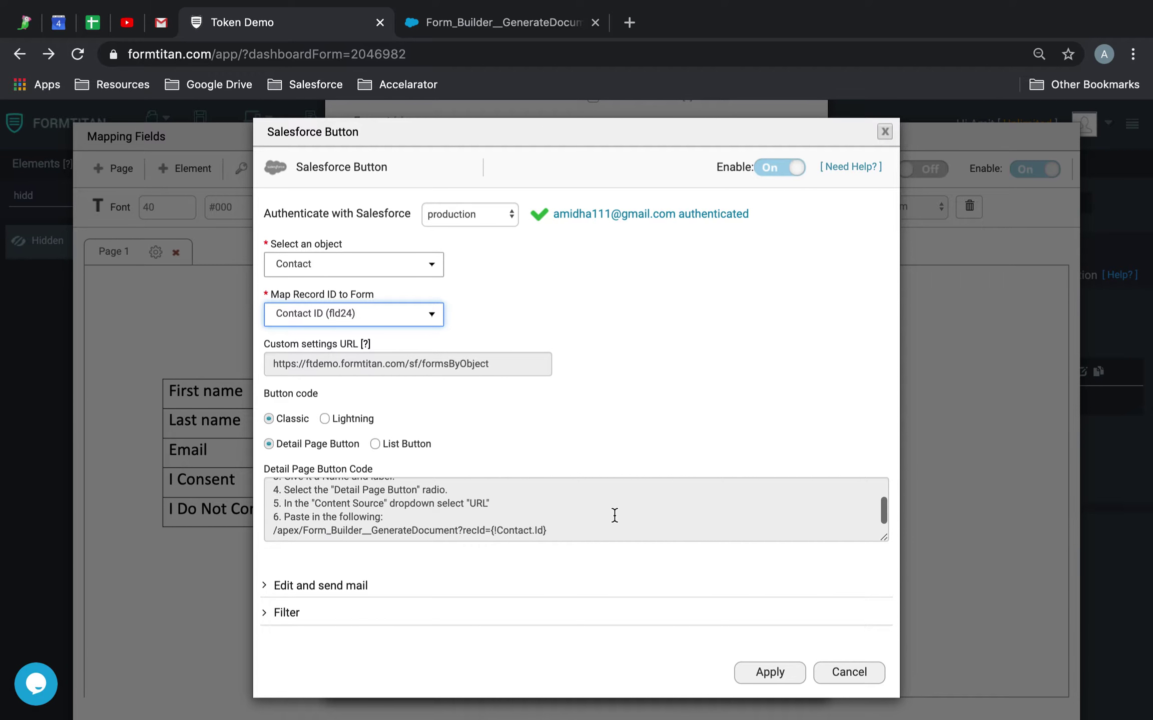
# Apply the Salesforce button, PDF settings and field mapping changes, and save the form
pyautogui.click(771, 672)
pyautogui.click(710, 672)
pyautogui.scroll(-5, 750, 561)
pyautogui.click(950, 673)
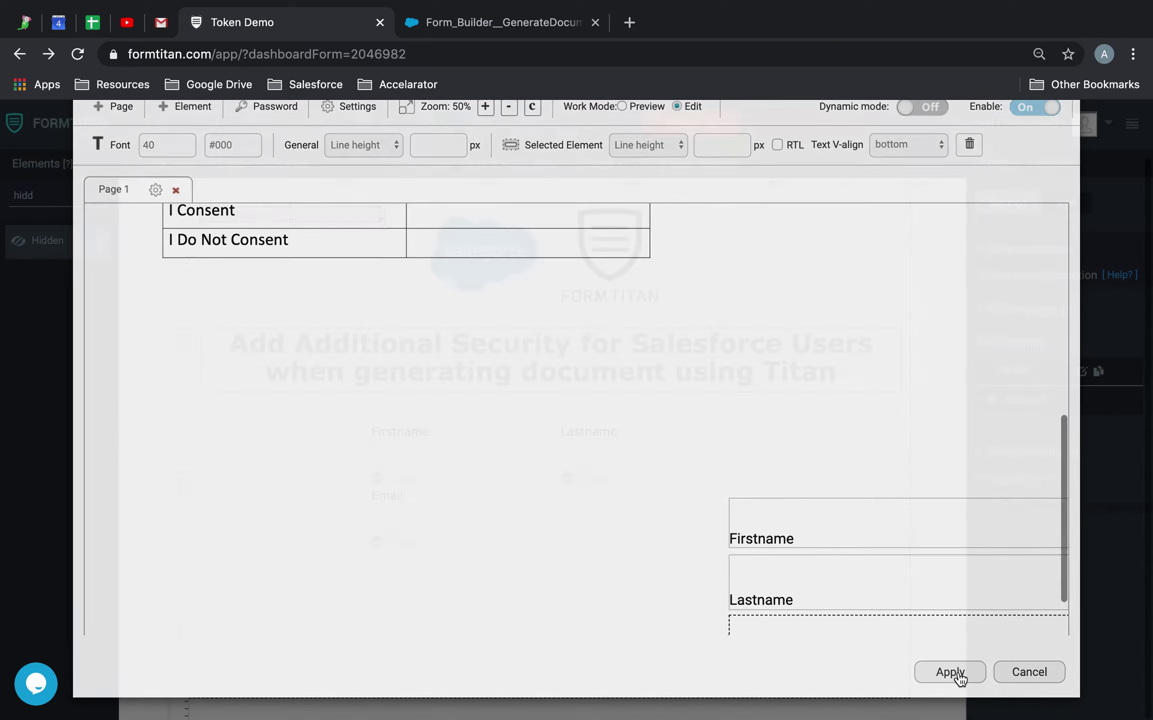
pyautogui.click(201, 125)
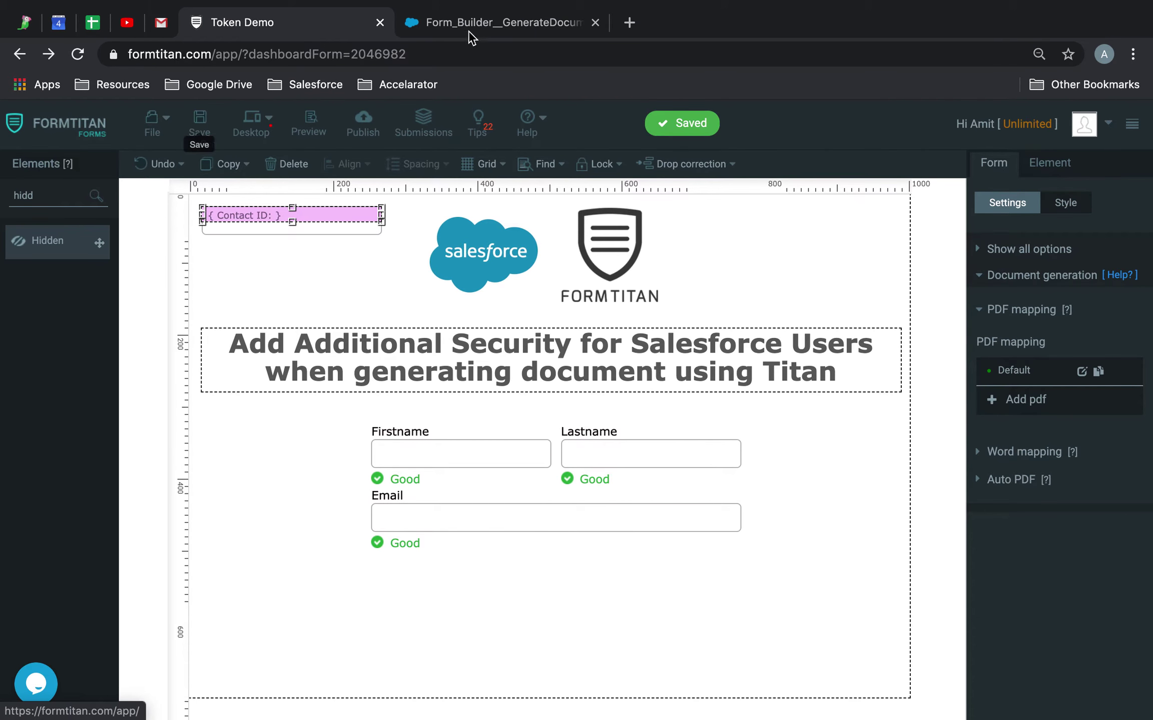
# Switch to Salesforce, open the first recently viewed contact and launch its FT Contact Page document generation
pyautogui.click(497, 23)
pyautogui.click(198, 163)
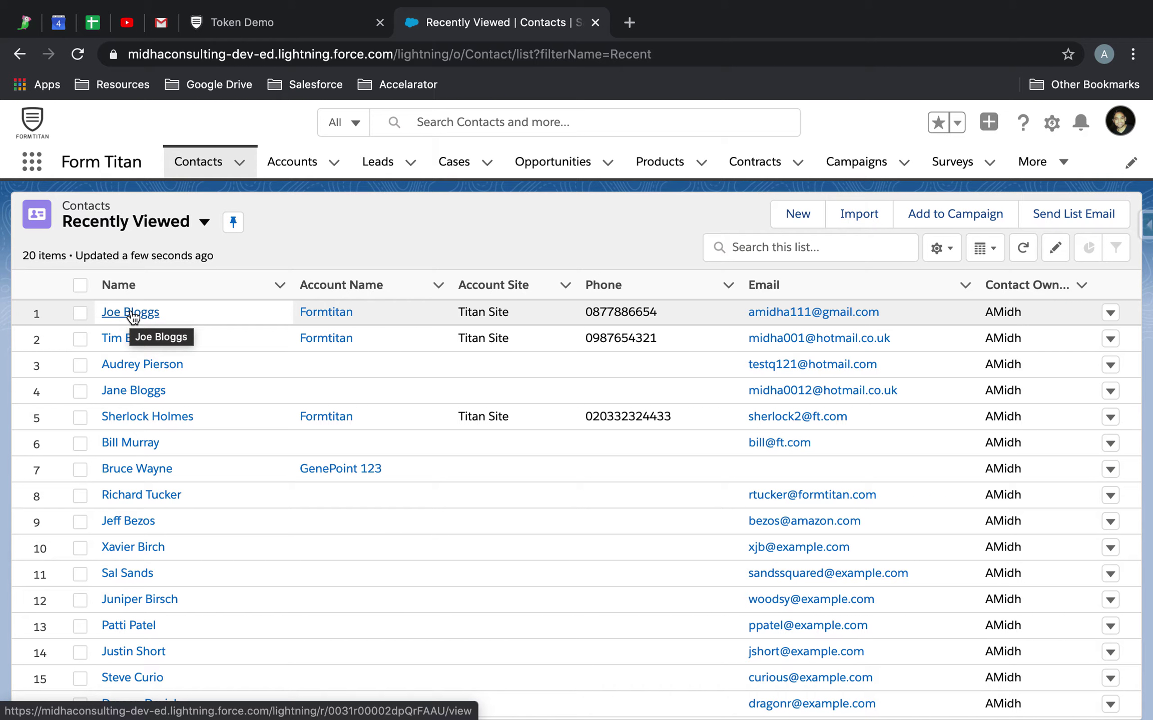
pyautogui.click(131, 315)
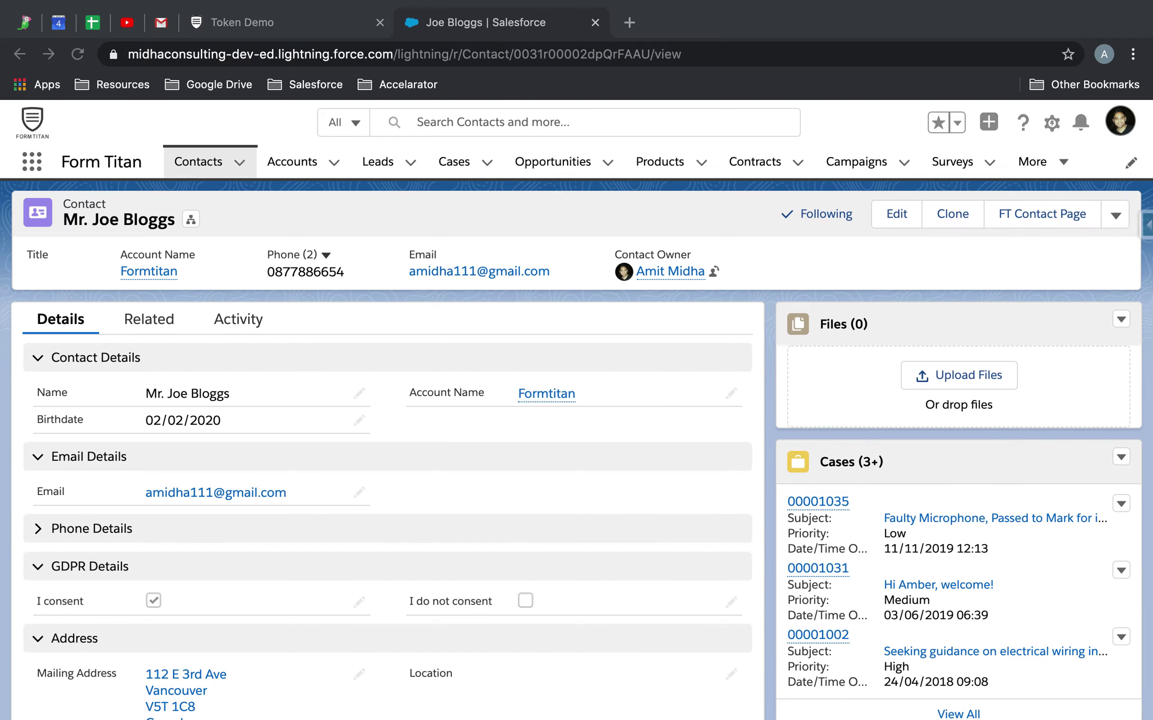
pyautogui.click(1030, 214)
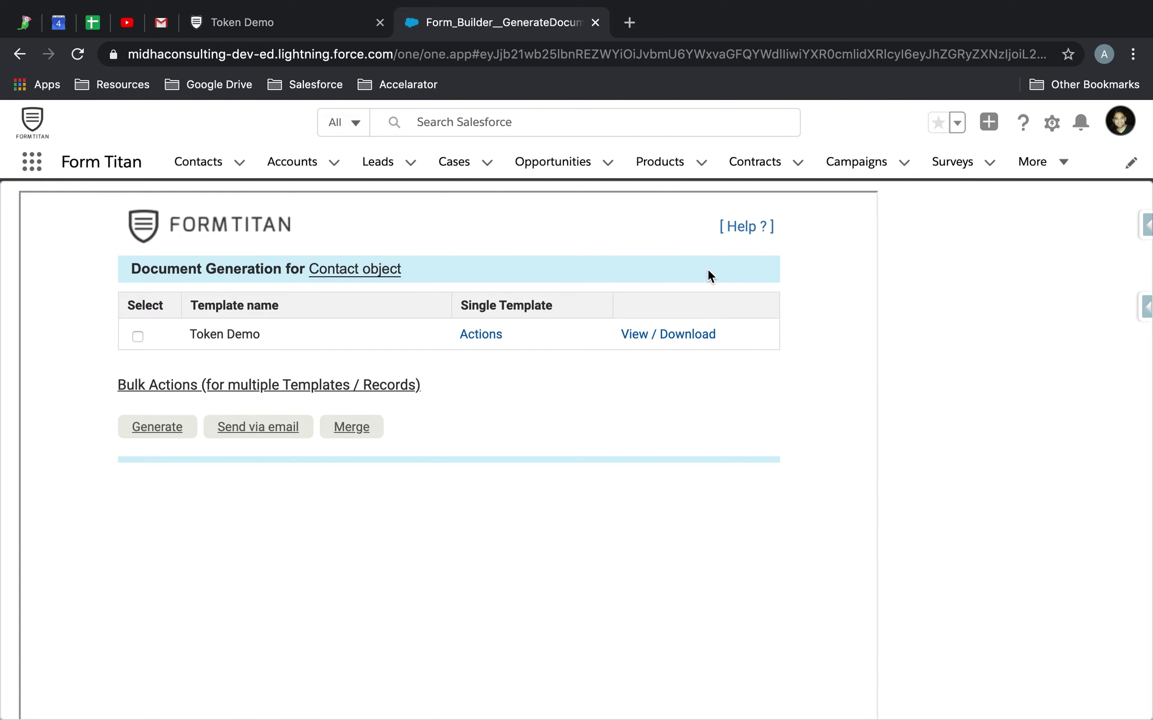
# Return to the FormTitan form and check the form name in its general settings against the listed template
pyautogui.click(292, 20)
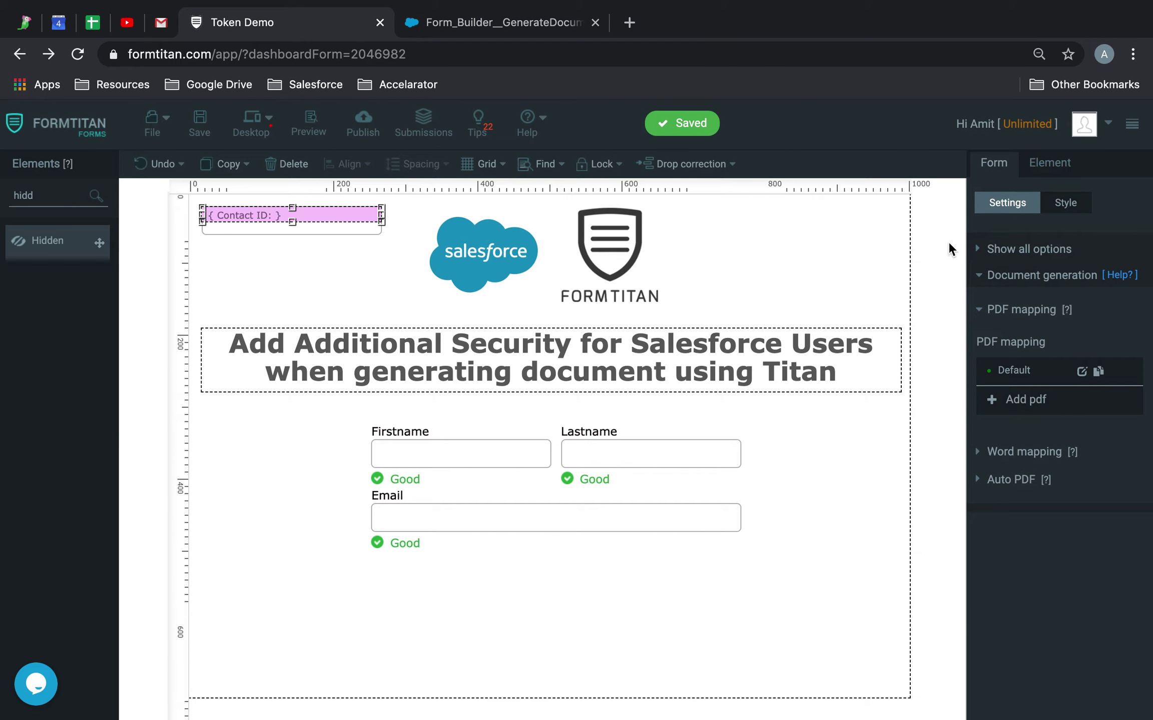
pyautogui.click(1004, 249)
pyautogui.click(1004, 248)
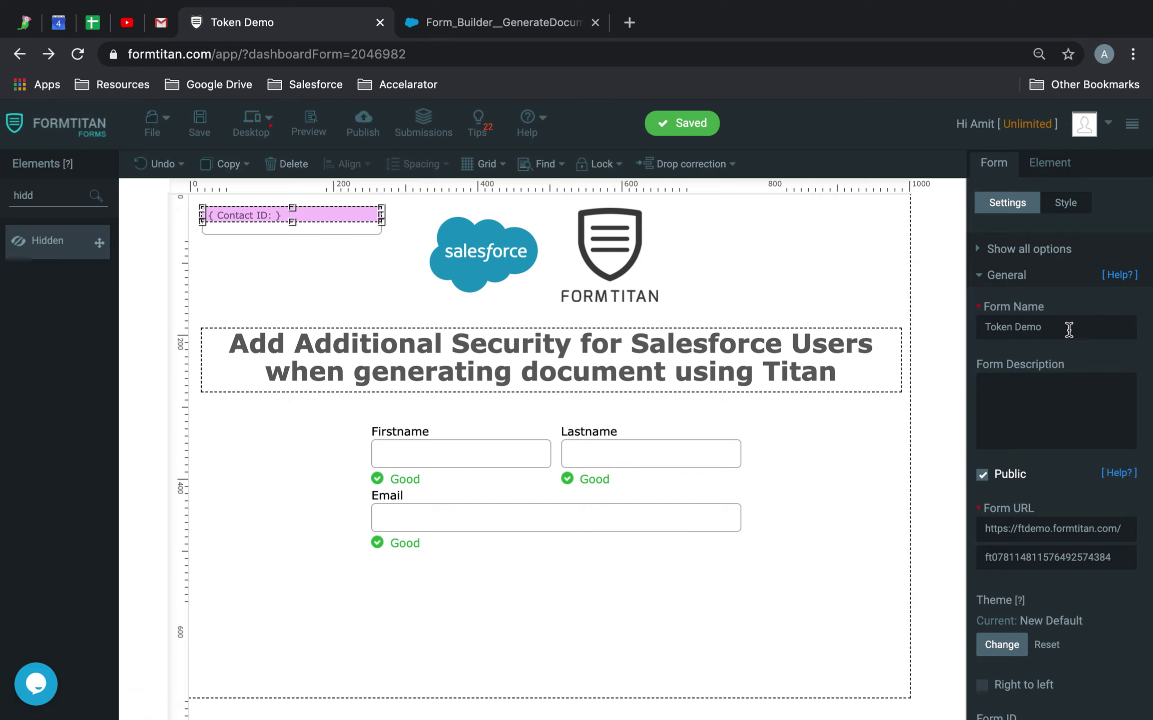
pyautogui.moveTo(1069, 329); pyautogui.dragTo(963, 335)
# View the Token Demo document from the Salesforce generation page and examine the record ID in its URL and the filled table
pyautogui.click(463, 22)
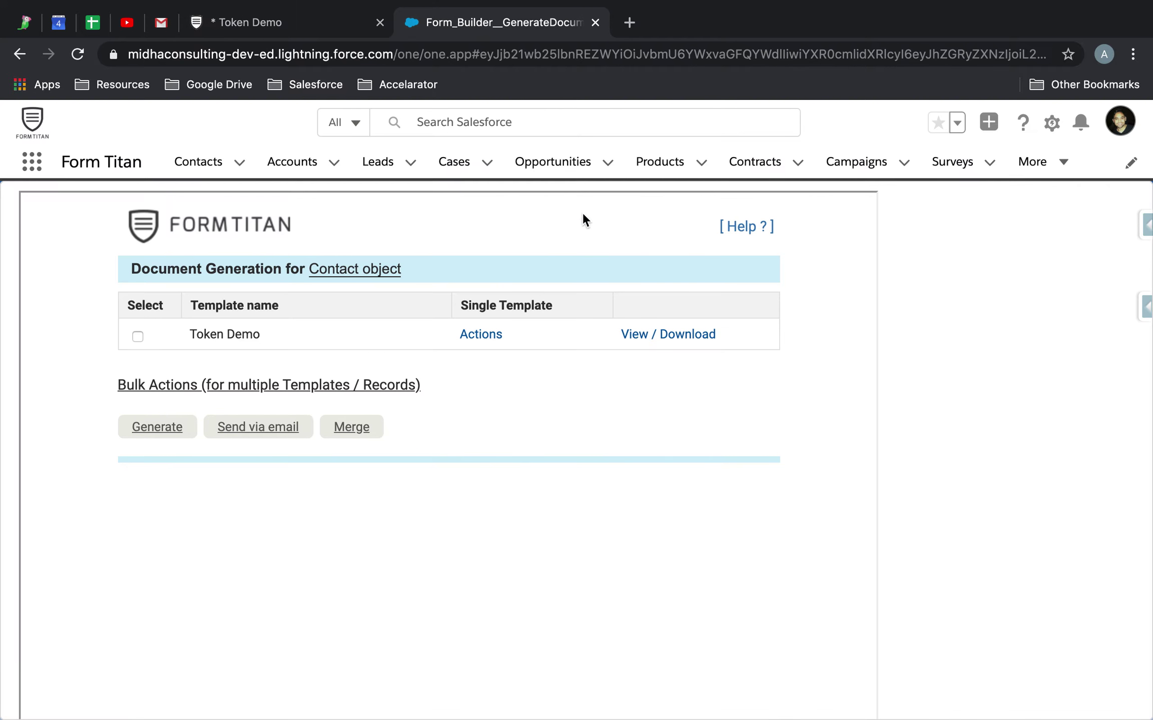
pyautogui.click(655, 335)
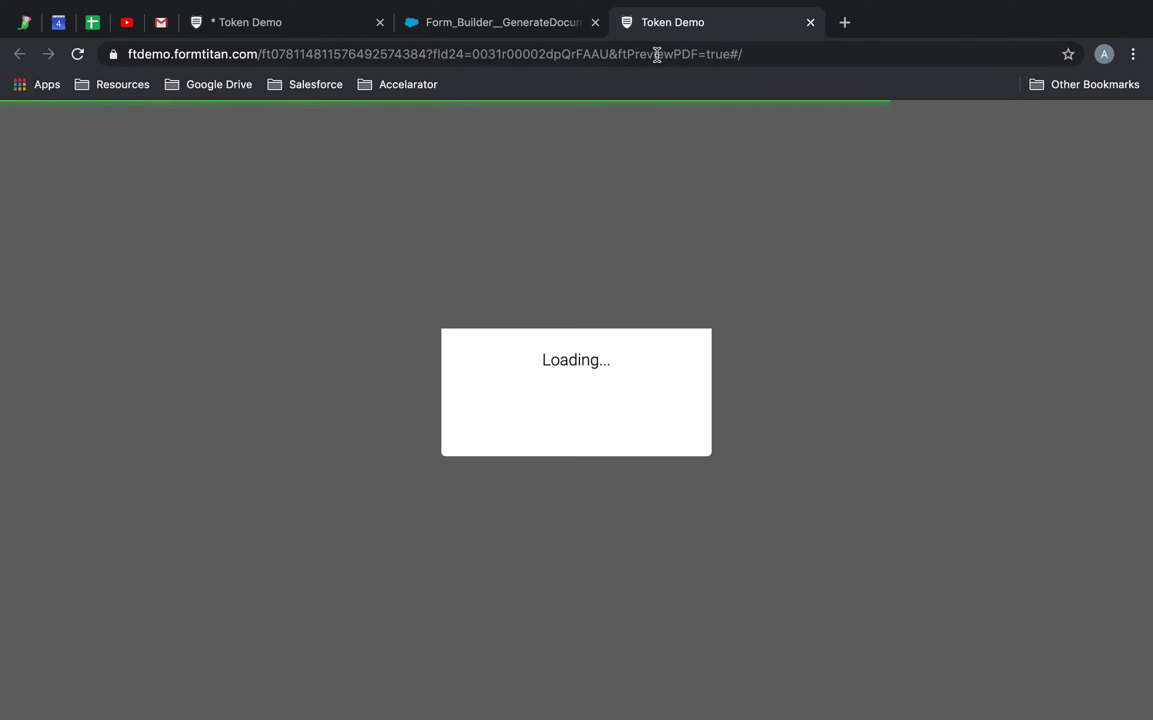
pyautogui.doubleClick(656, 54)
pyautogui.click(626, 54)
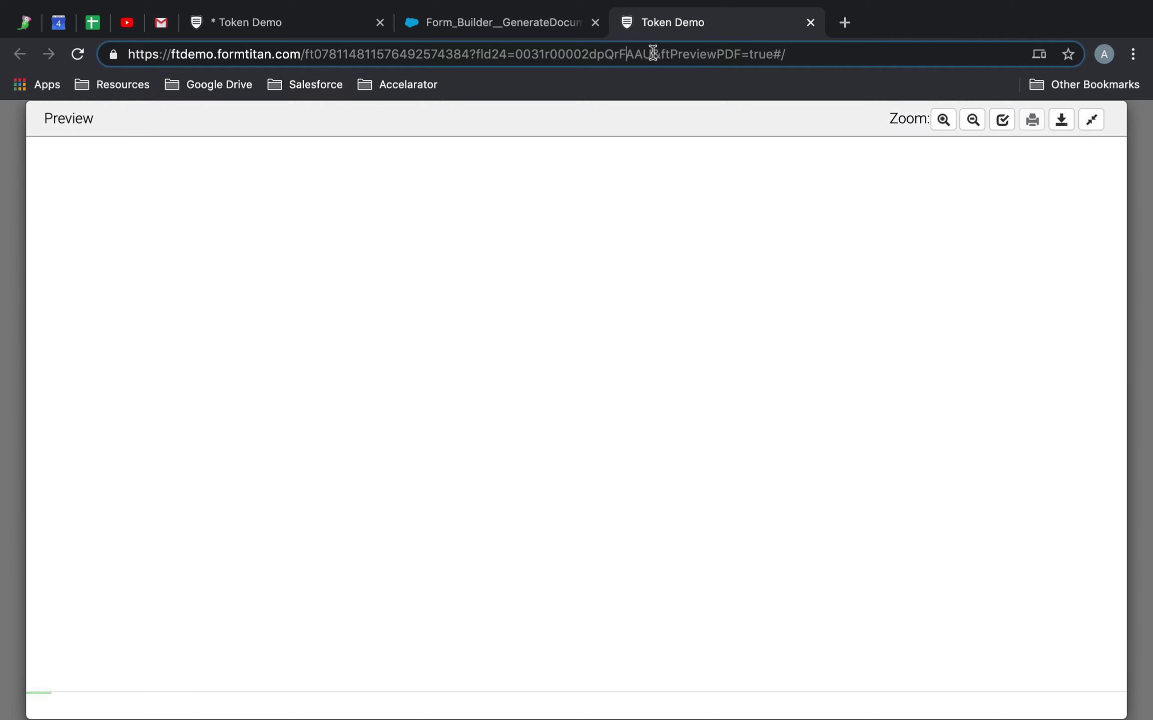
pyautogui.moveTo(652, 53); pyautogui.dragTo(516, 50)
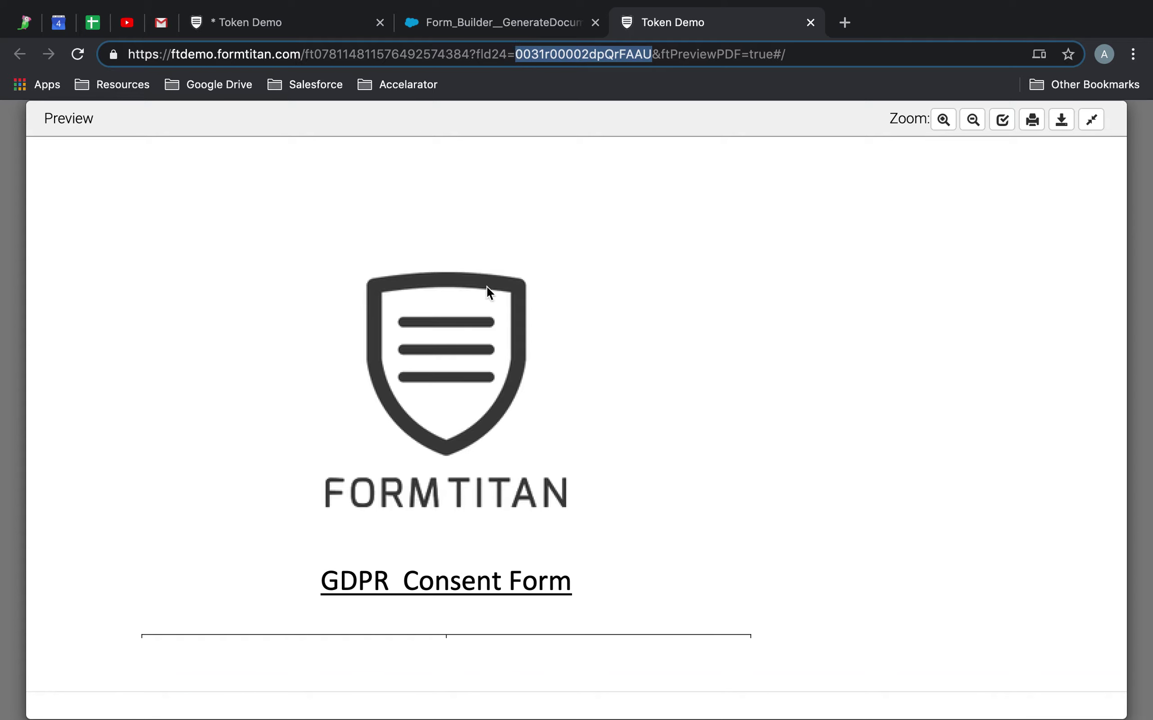
pyautogui.scroll(-5, 466, 375)
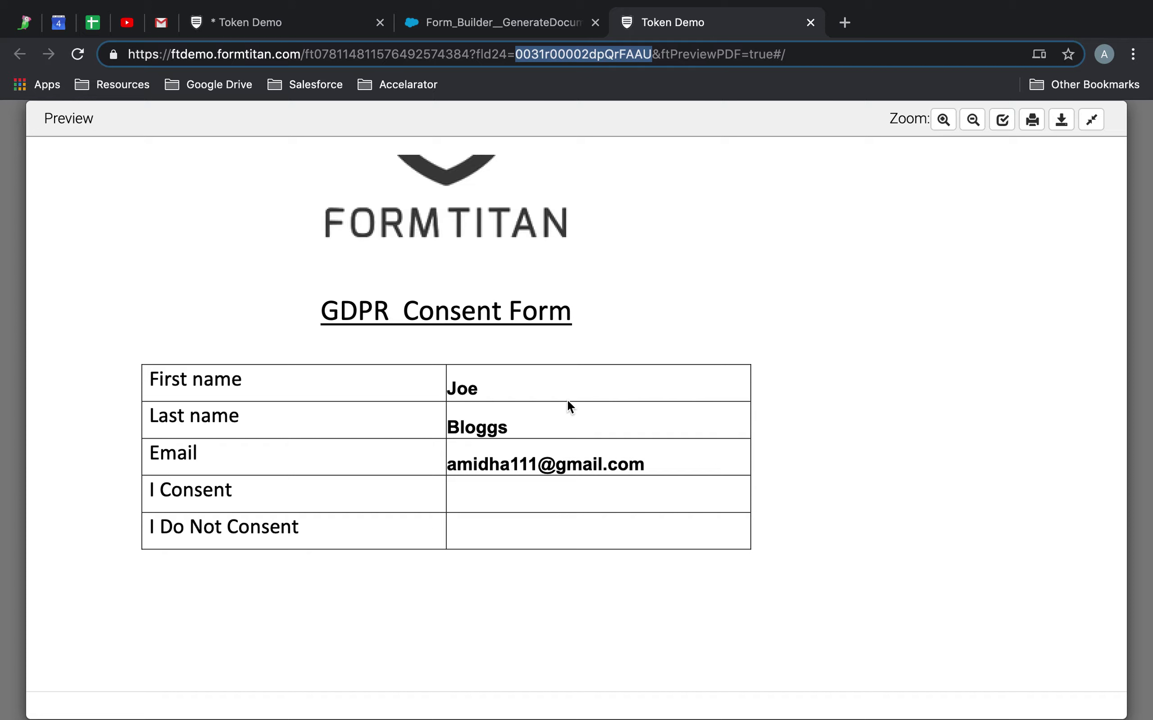
pyautogui.click(603, 54)
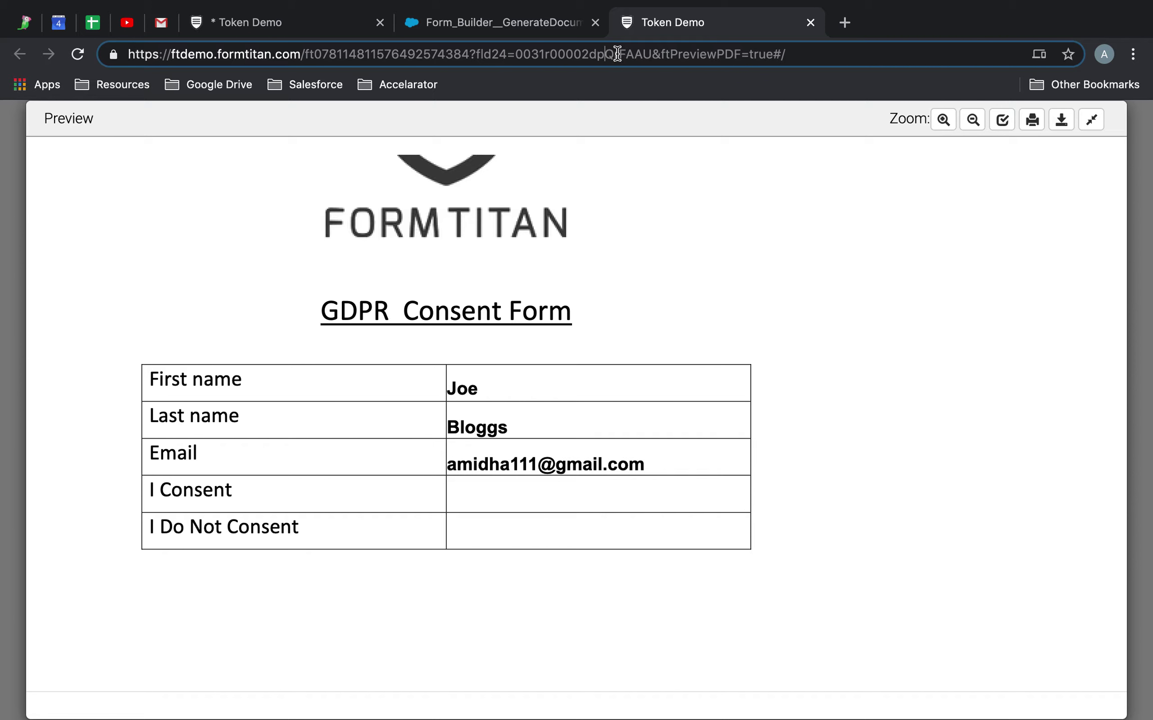
pyautogui.moveTo(523, 52)
pyautogui.mouseDown()
pyautogui.moveTo(653, 48)
pyautogui.moveTo(518, 54)
pyautogui.mouseUp()
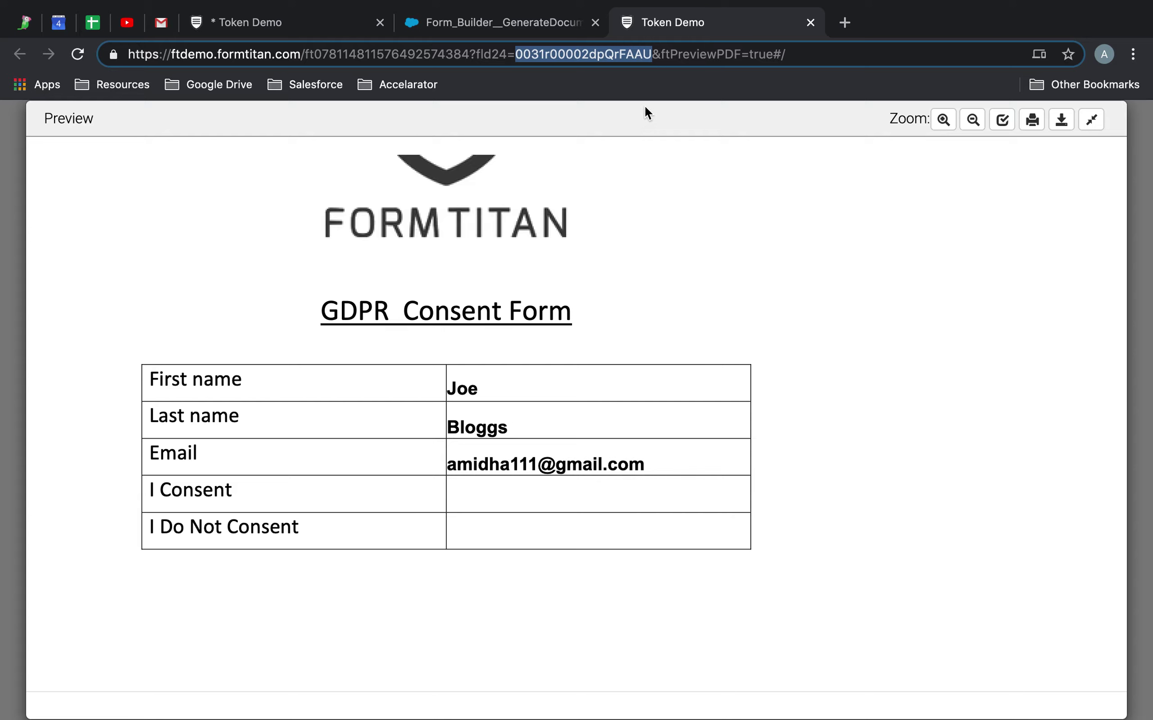
# Enable the SF Token limit on the FormTitan form and save it
pyautogui.click(496, 14)
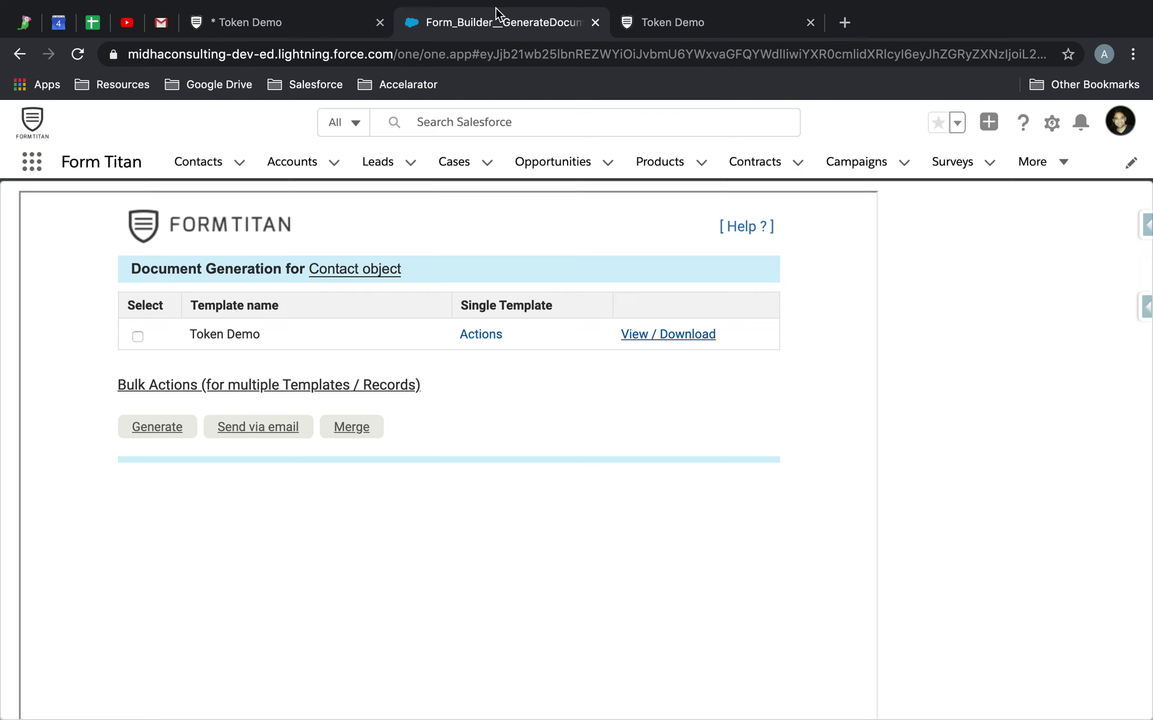
pyautogui.click(285, 18)
pyautogui.click(1019, 286)
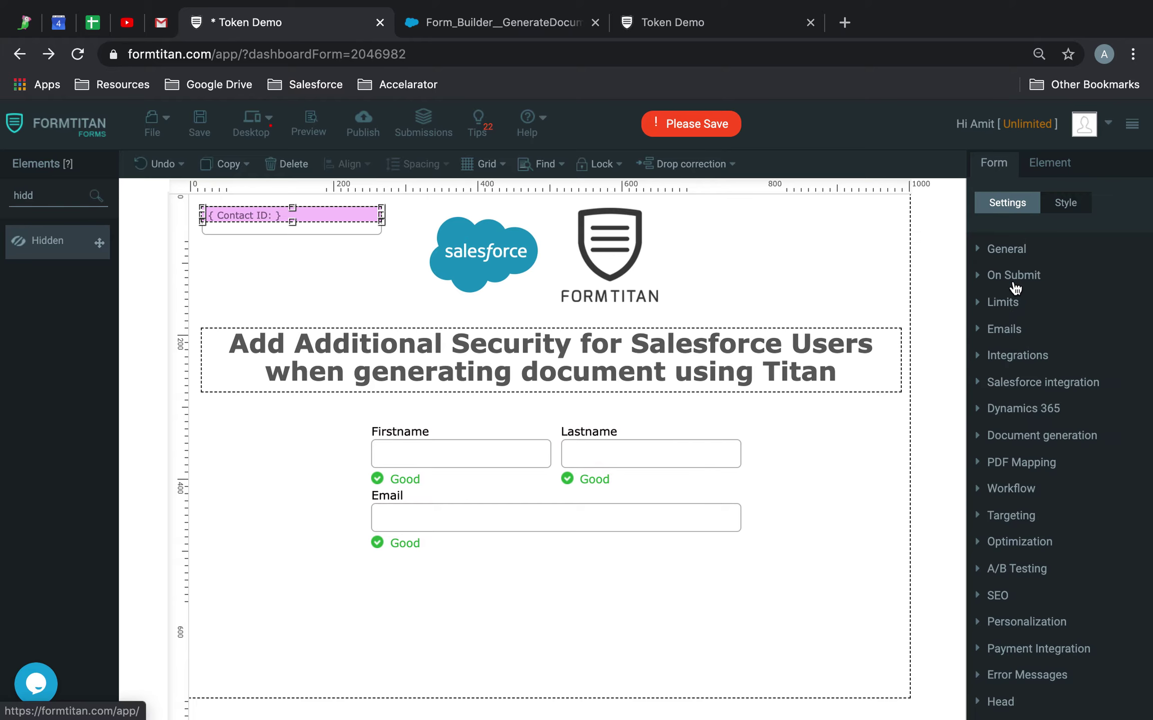
pyautogui.click(1014, 302)
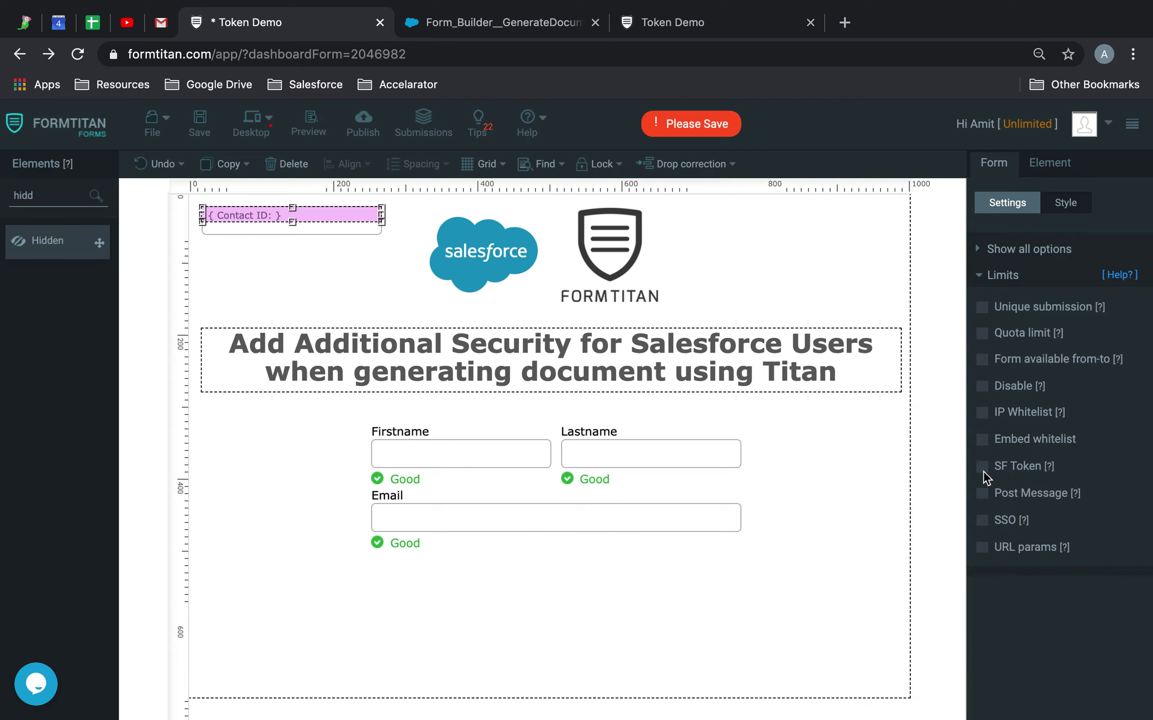
pyautogui.click(982, 467)
pyautogui.click(199, 120)
# Inspect the earlier preview's URL, and generate the Token Demo document again from Salesforce
pyautogui.click(496, 26)
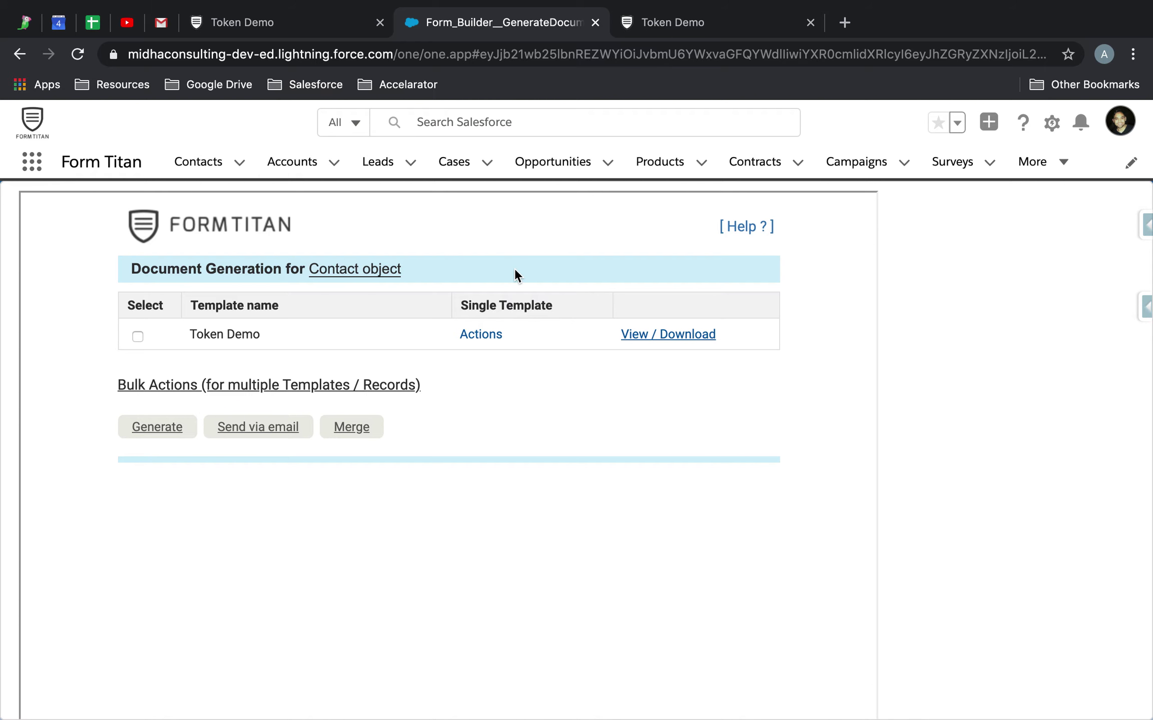
pyautogui.click(724, 25)
pyautogui.click(445, 58)
pyautogui.click(862, 54)
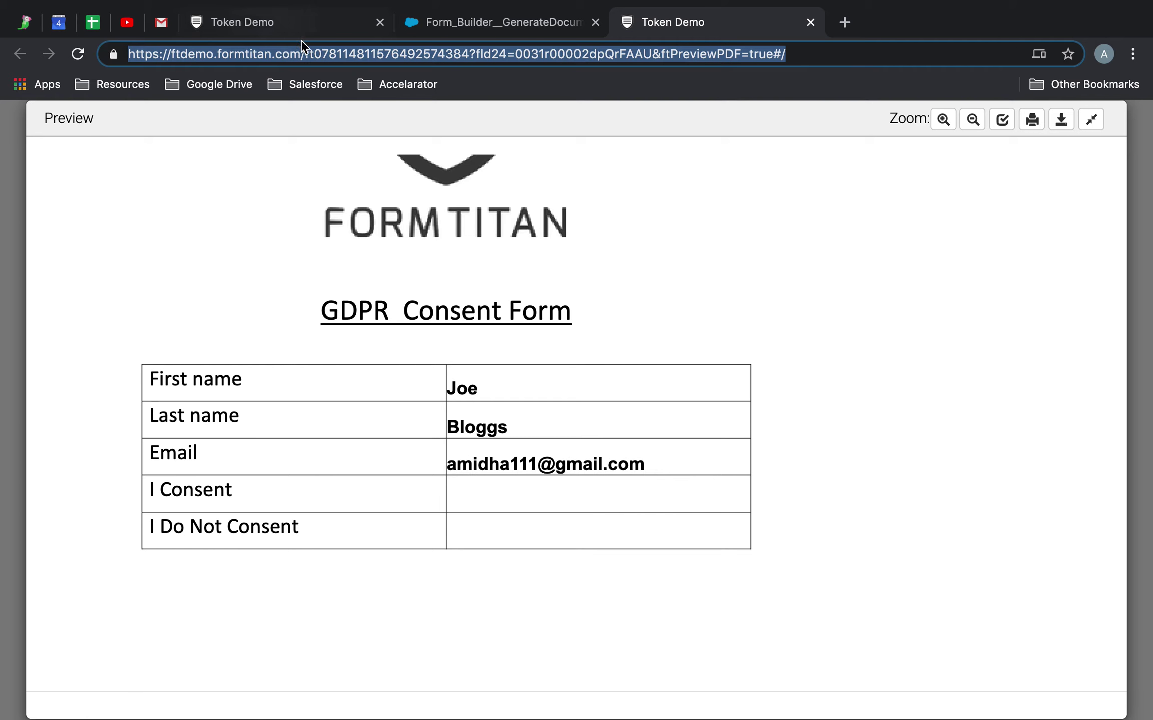
pyautogui.click(406, 30)
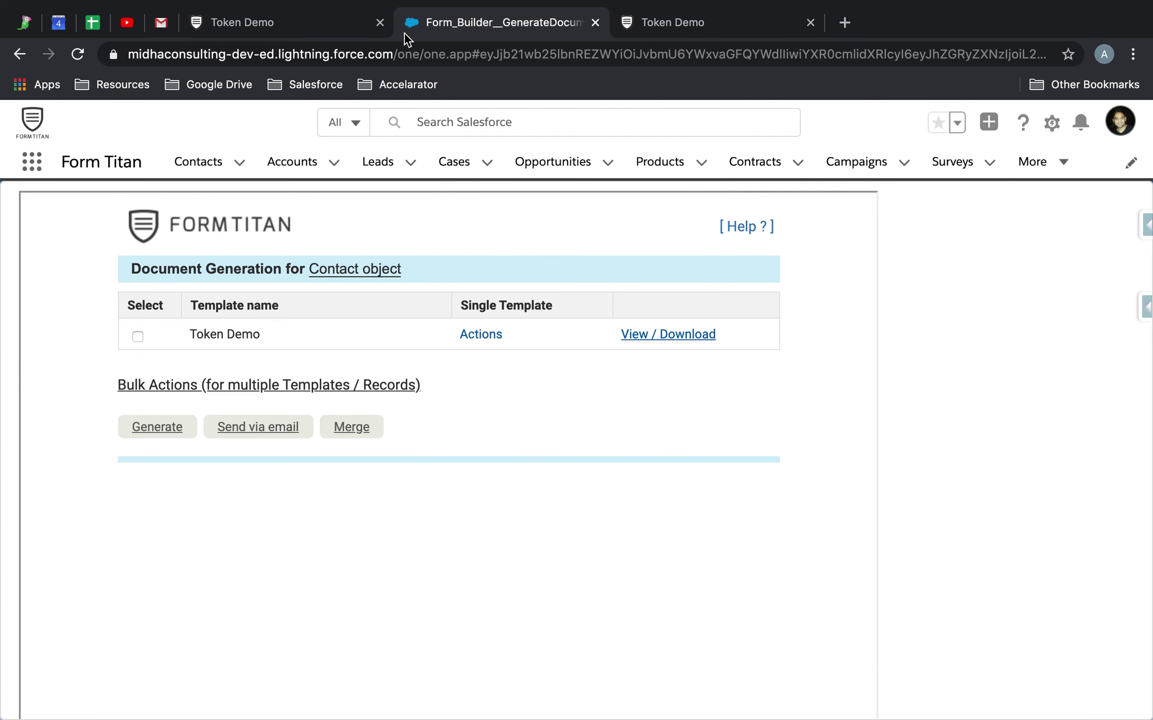
pyautogui.click(641, 333)
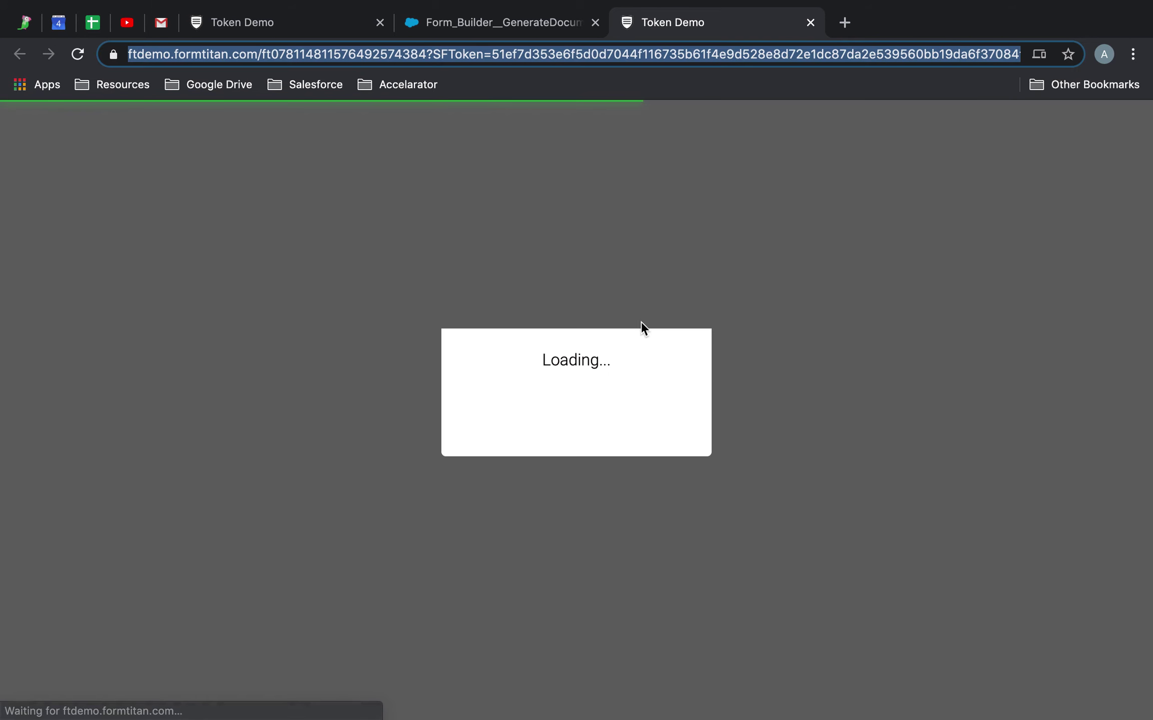
# Examine the full SFToken parameter in the newly generated document's URL
pyautogui.click(554, 65)
pyautogui.click(489, 44)
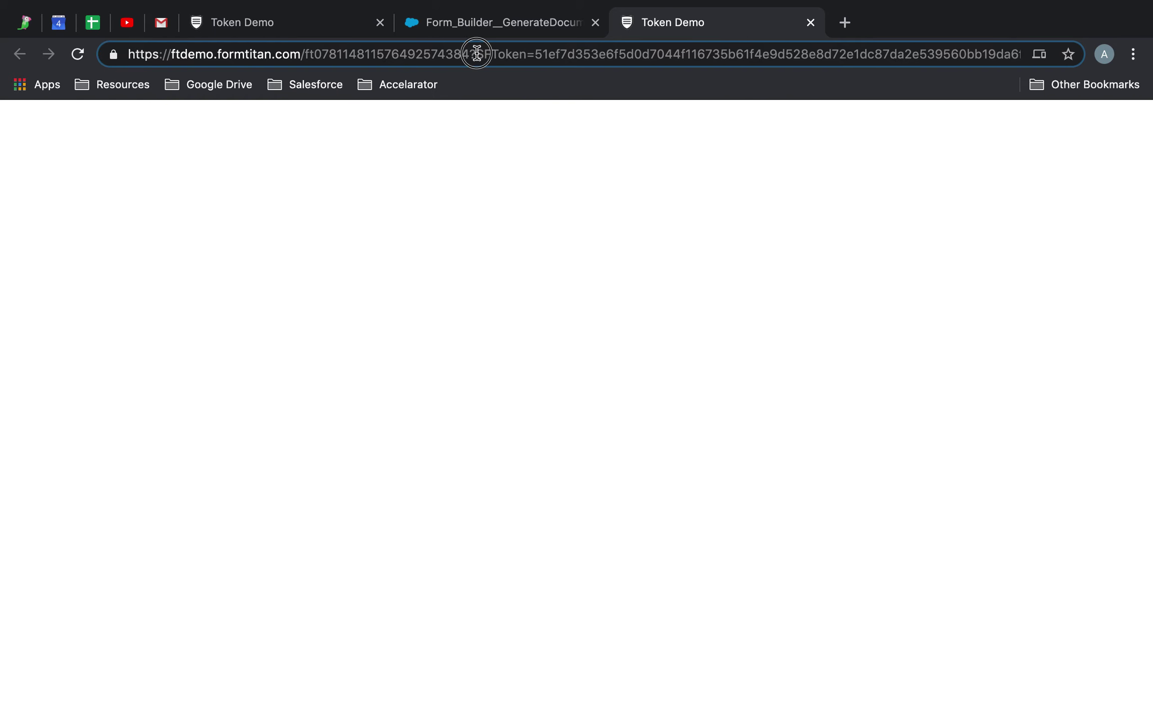
pyautogui.moveTo(476, 52); pyautogui.dragTo(698, 54)
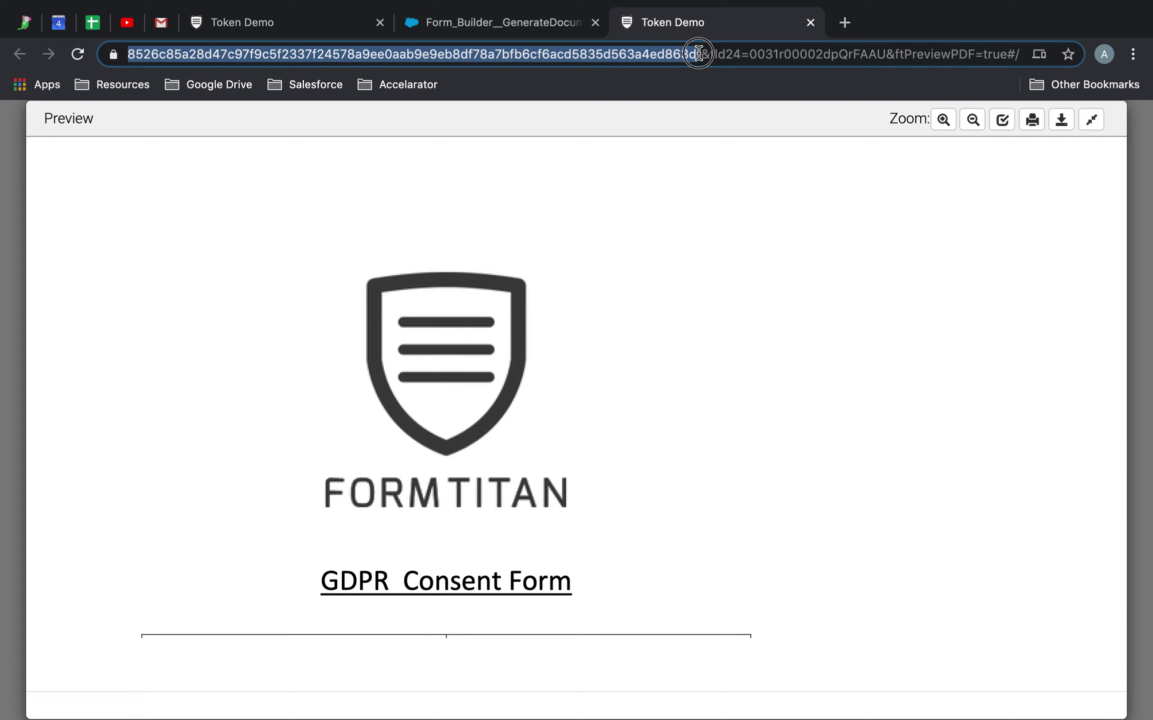
pyautogui.click(539, 55)
pyautogui.moveTo(536, 55); pyautogui.dragTo(123, 54)
pyautogui.moveTo(314, 60); pyautogui.dragTo(99, 60)
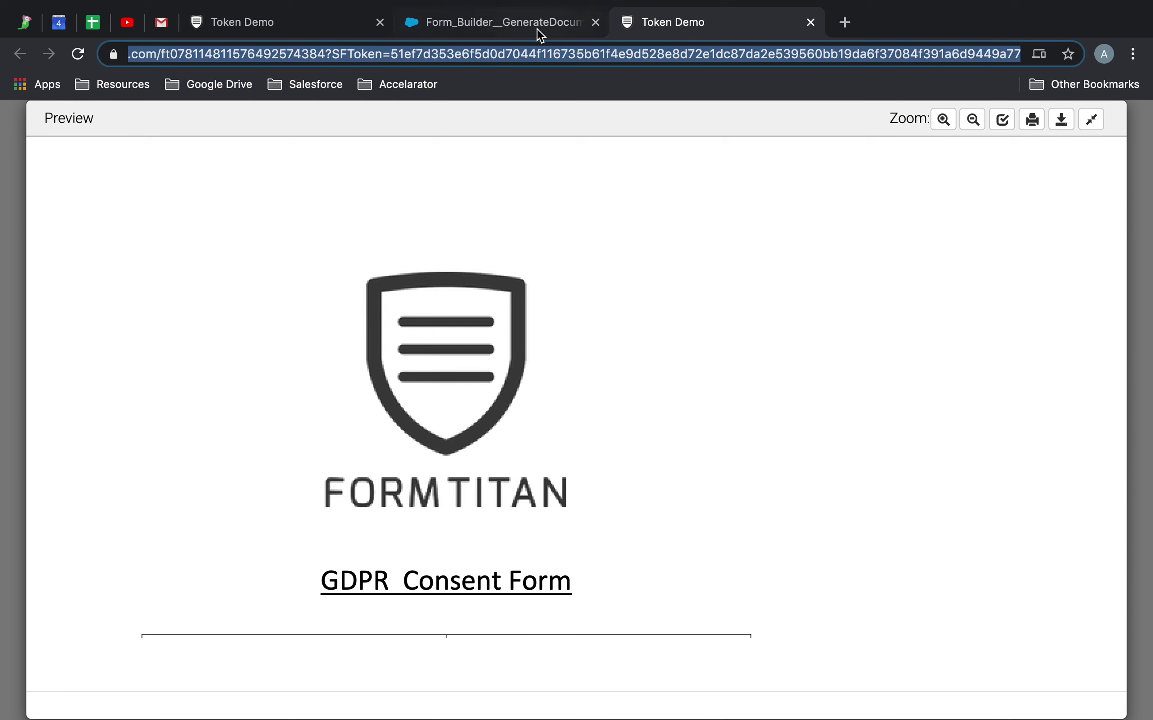
# Review the form's SF Token limit, and inspect the generated document's URL parameters and filled contact table
pyautogui.click(304, 29)
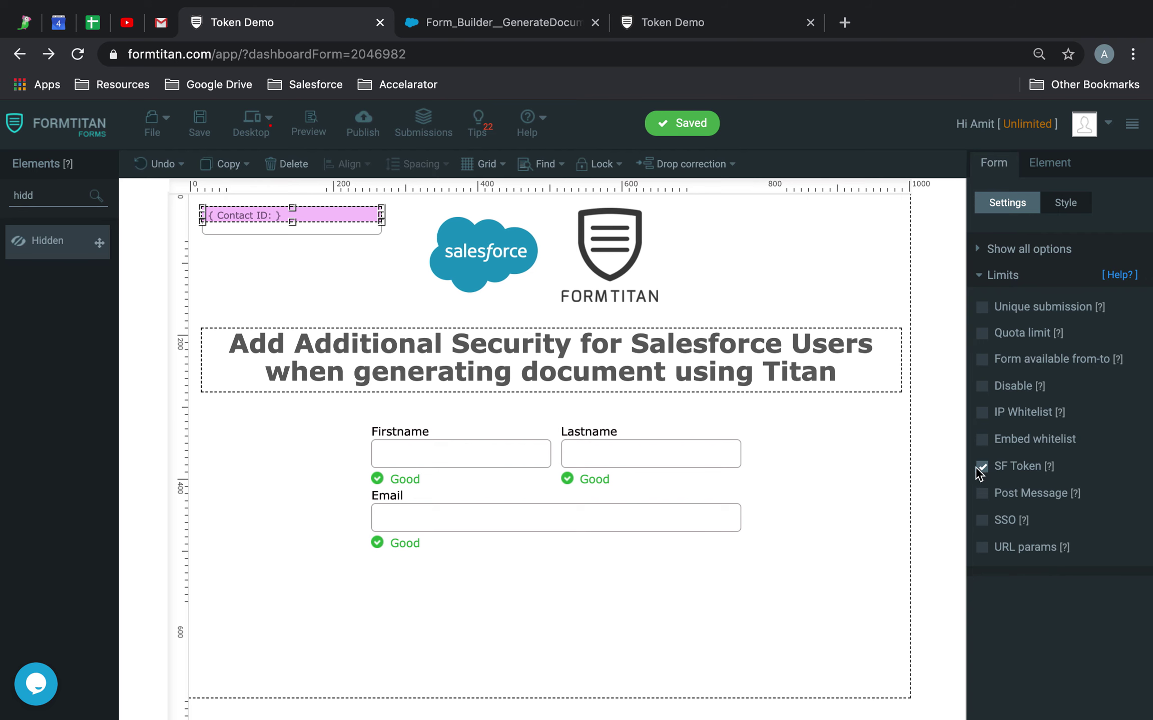
pyautogui.click(502, 25)
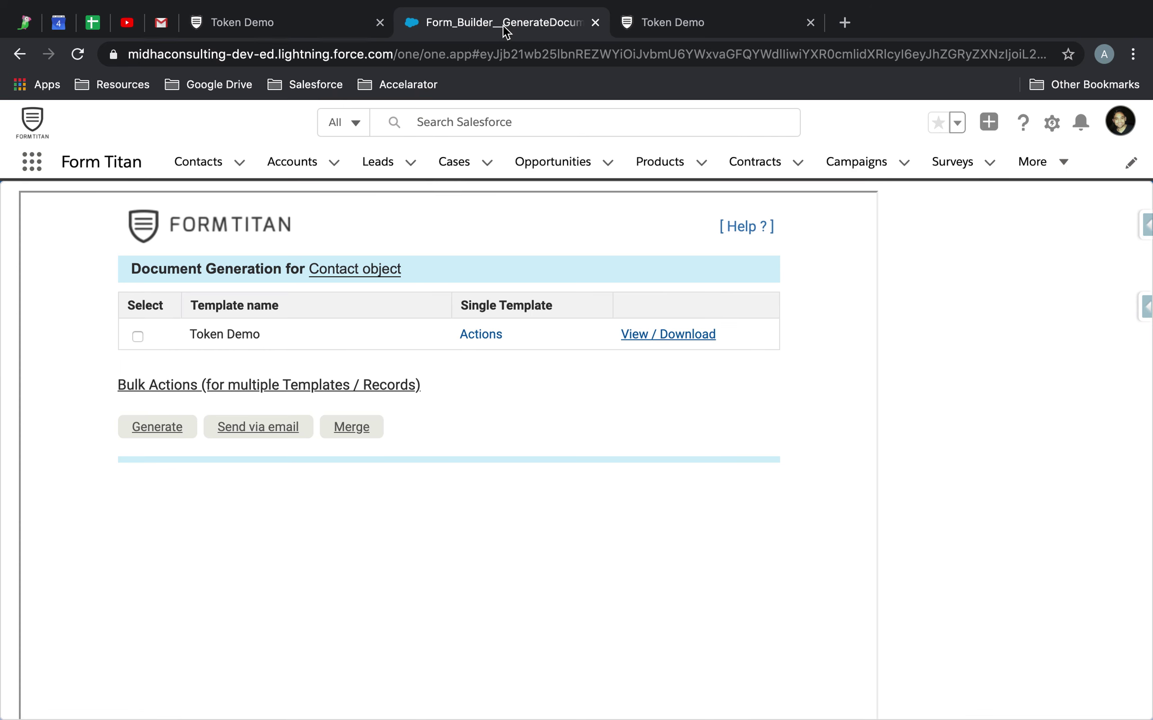
pyautogui.click(450, 54)
pyautogui.click(700, 25)
pyautogui.click(555, 54)
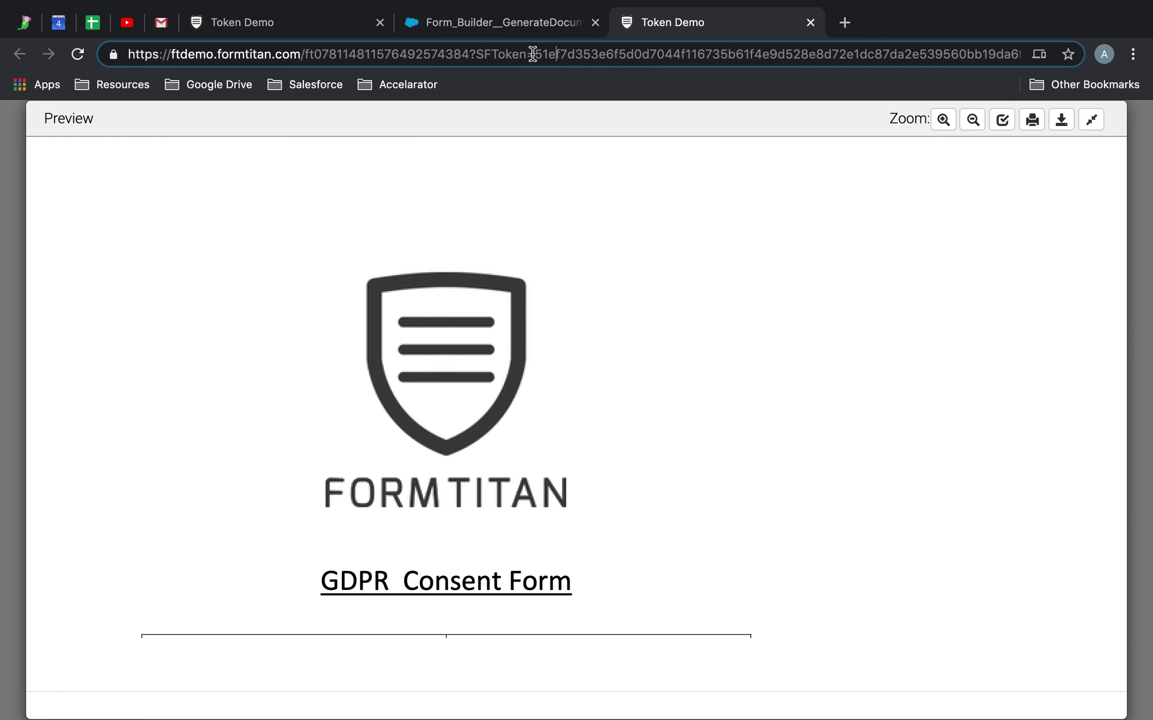
pyautogui.moveTo(480, 50); pyautogui.dragTo(927, 52)
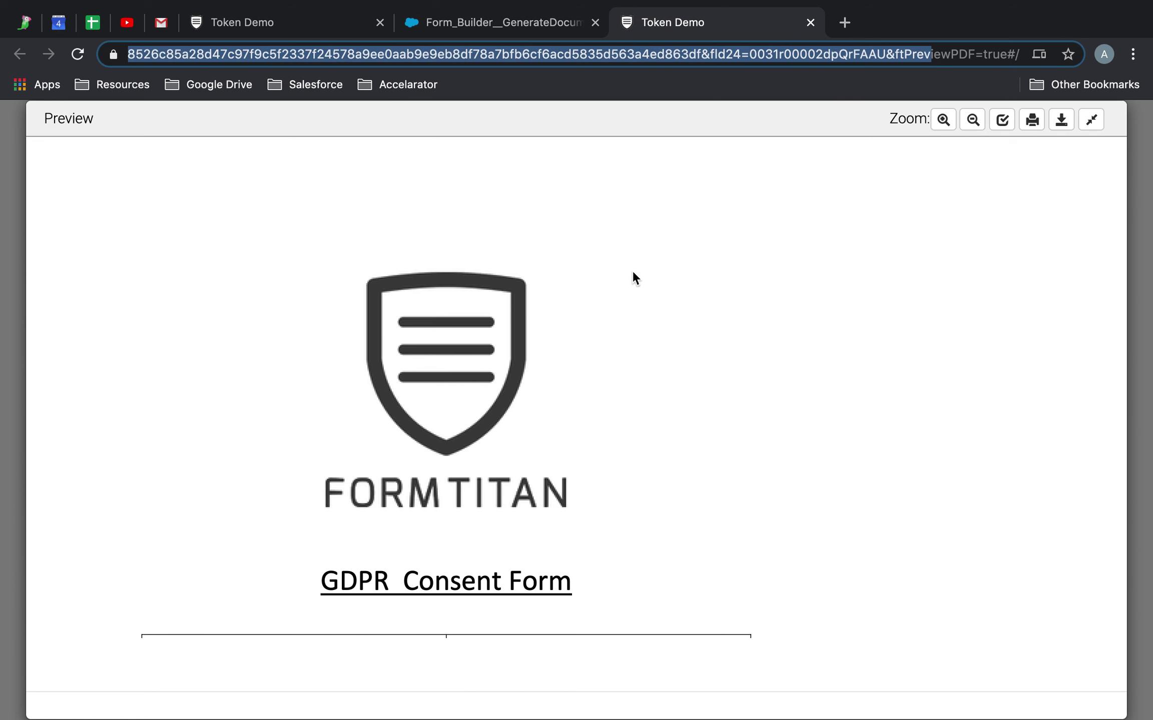
pyautogui.scroll(-5, 633, 273)
pyautogui.click(693, 55)
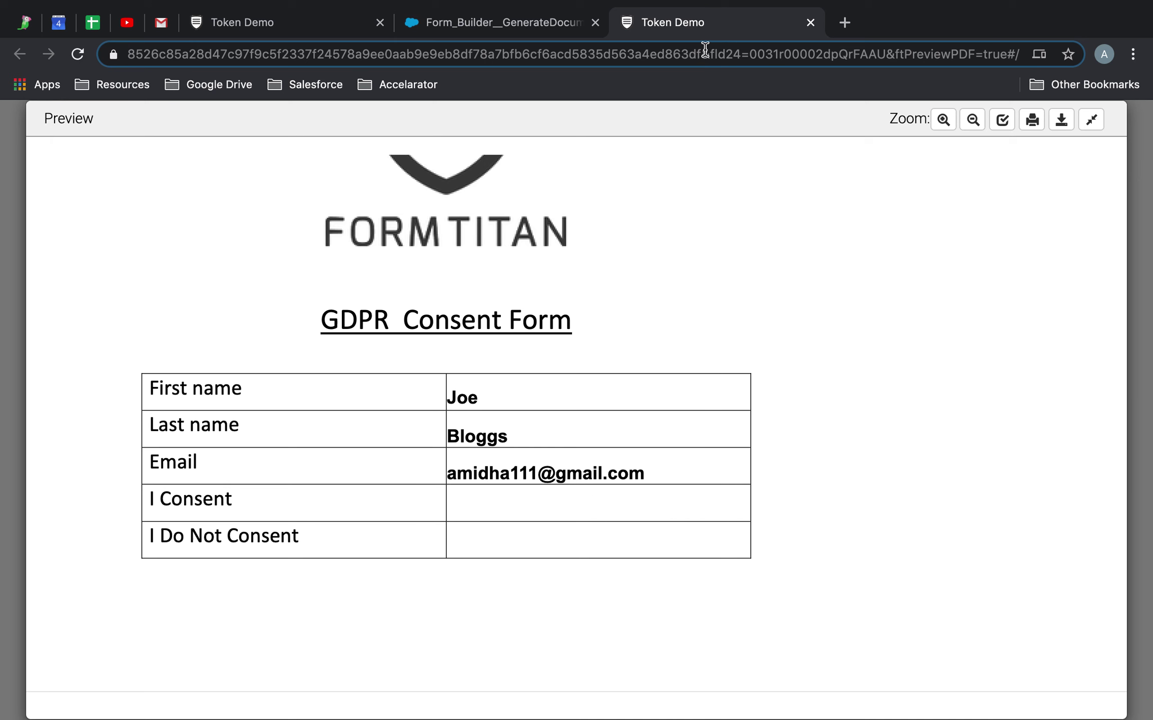
# Replace the last characters of the SFToken value in the document's URL, load the altered link, and close that page after checking it
pyautogui.press('BackSpace')
pyautogui.press('BackSpace')
pyautogui.press('BackSpace')
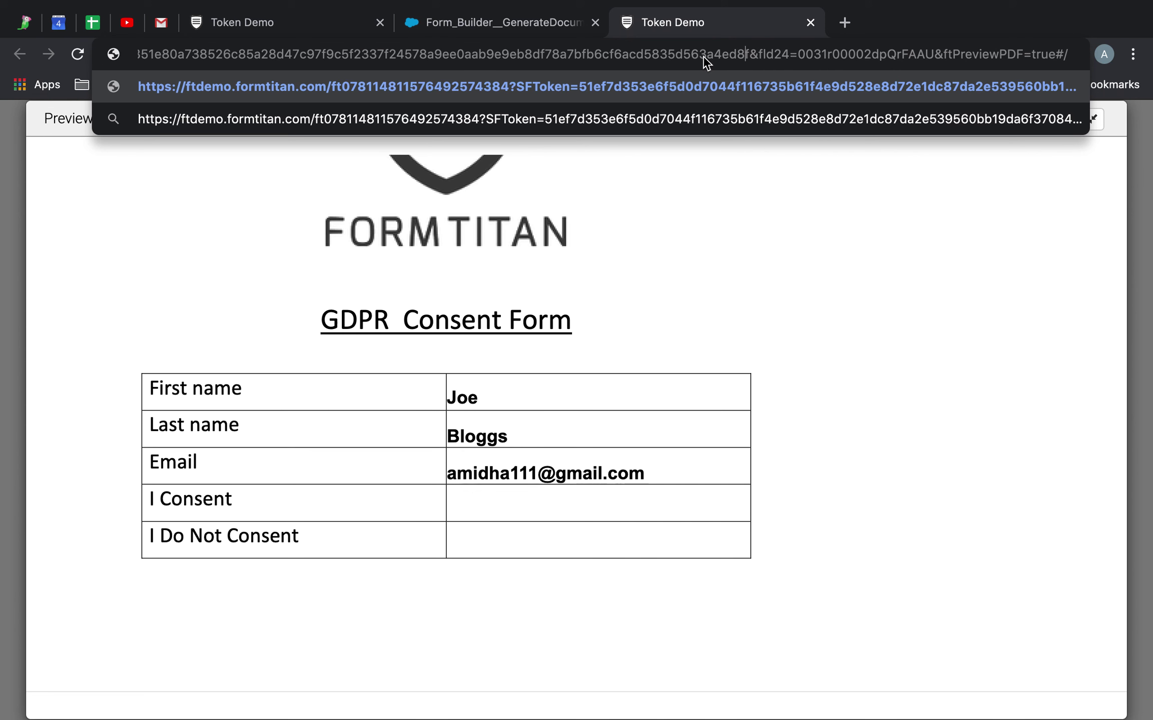
pyautogui.write('ssdd')
pyautogui.press('Return')
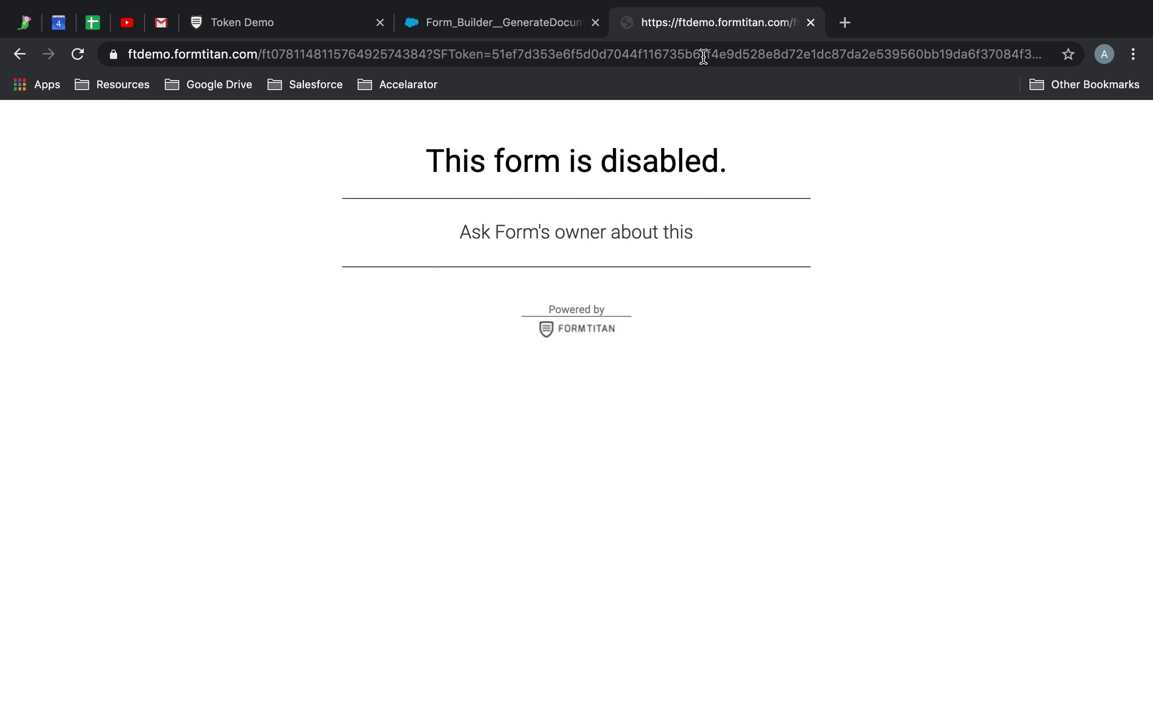
pyautogui.moveTo(417, 149); pyautogui.dragTo(799, 278)
pyautogui.click(799, 277)
pyautogui.click(811, 22)
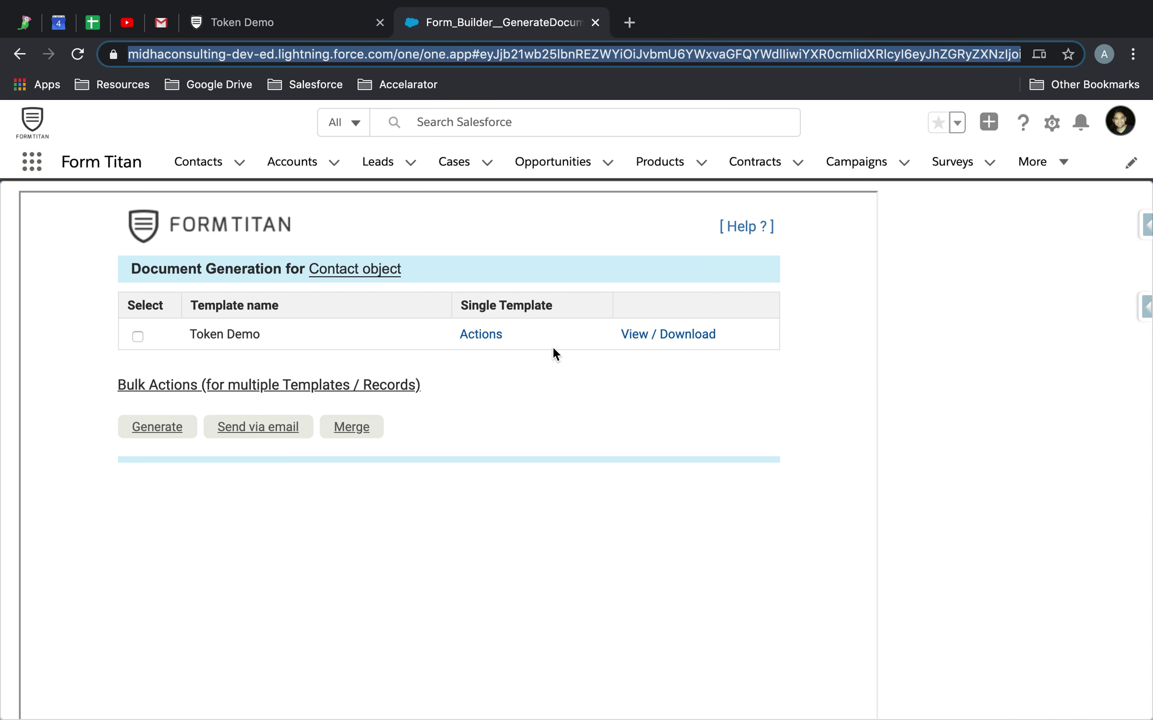
# Generate the Token Demo document again from Salesforce, and inspect its URL's SFToken parameter and the filled contact table before returning to the form builder
pyautogui.click(645, 333)
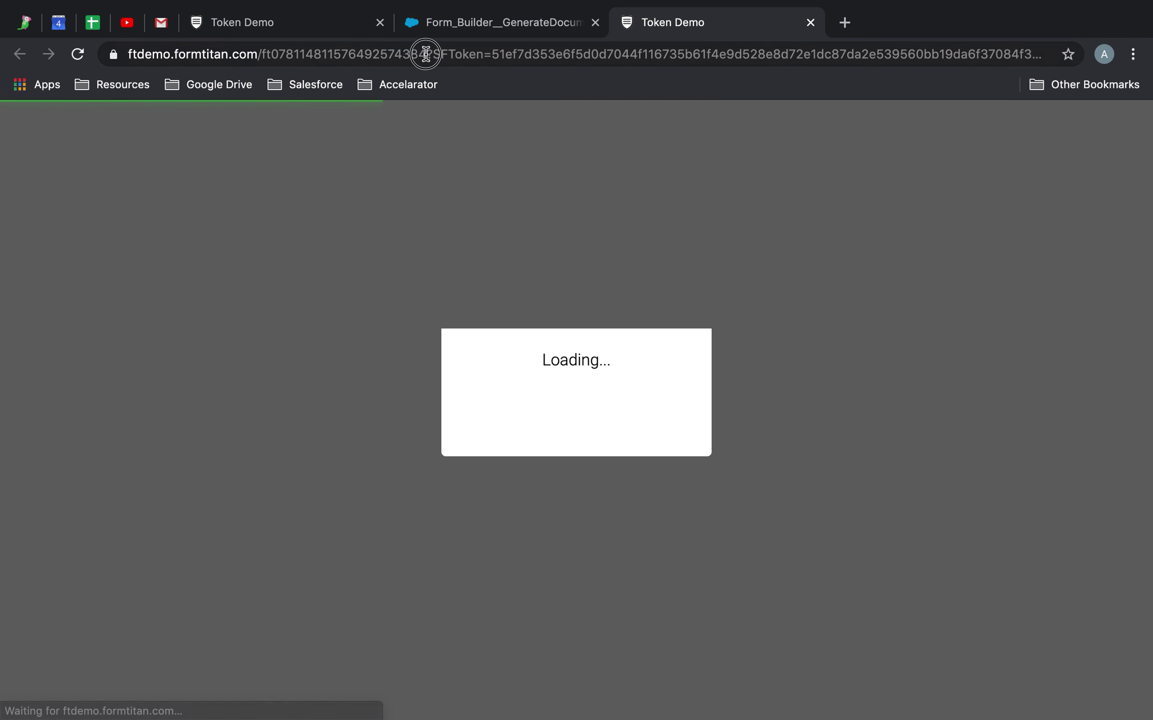
pyautogui.click(426, 54)
pyautogui.click(458, 54)
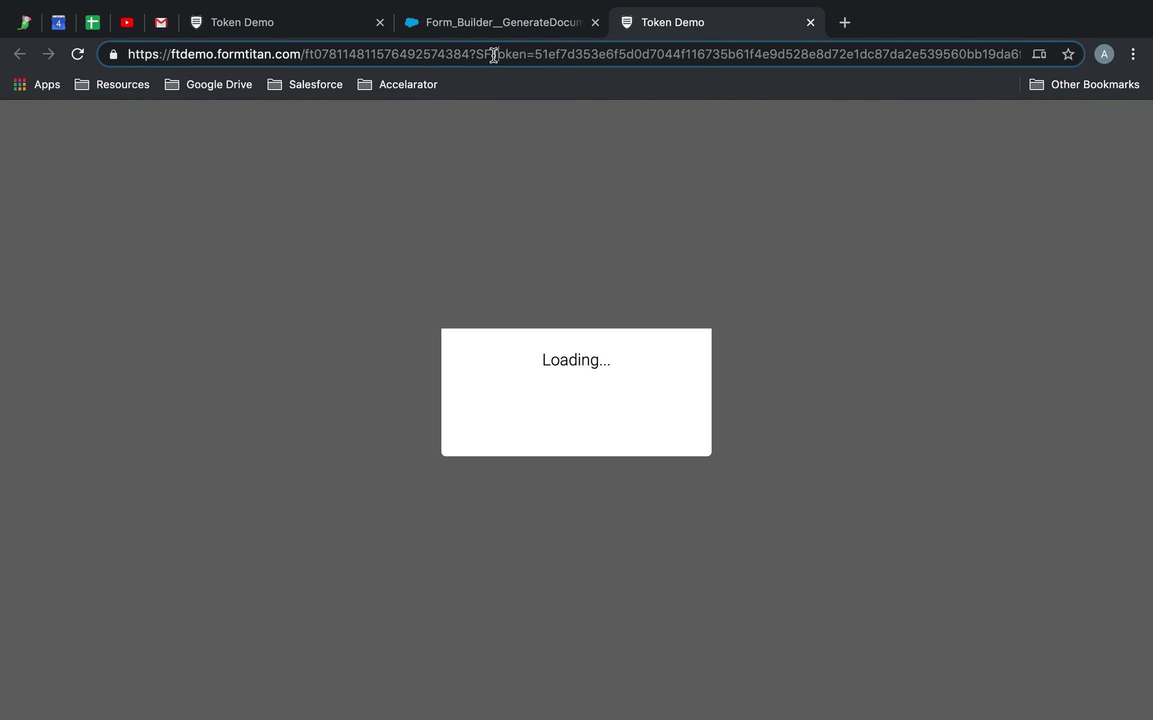
pyautogui.moveTo(477, 51); pyautogui.dragTo(627, 65)
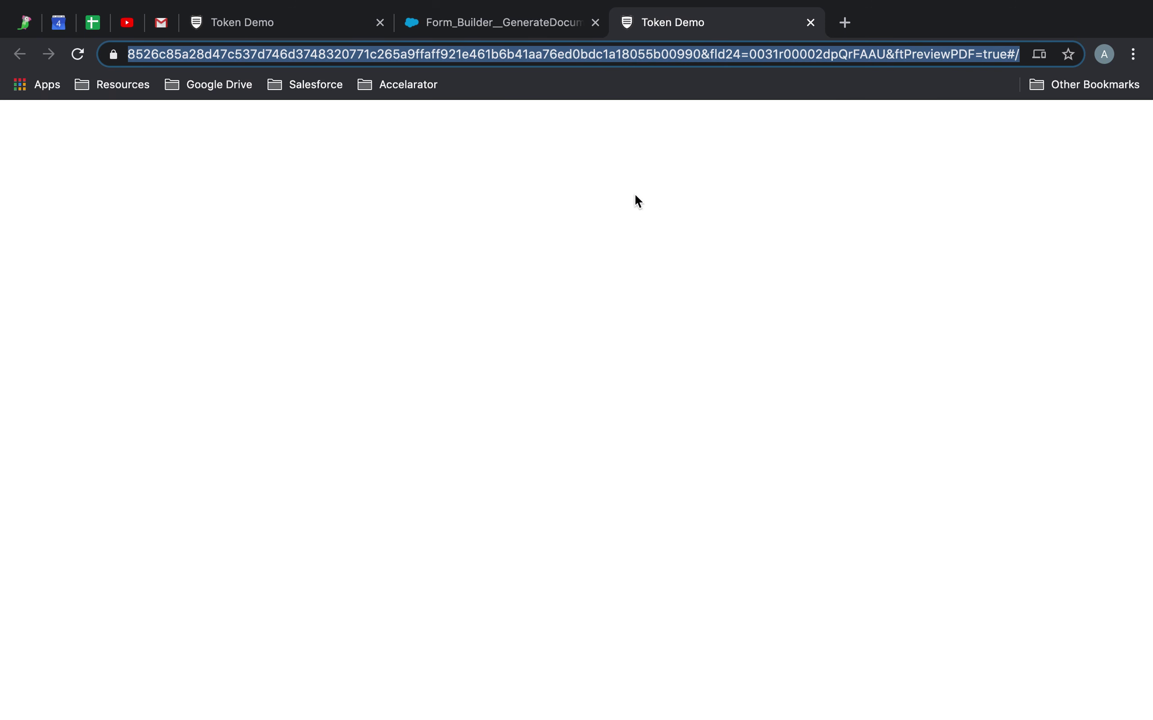
pyautogui.scroll(-5, 636, 315)
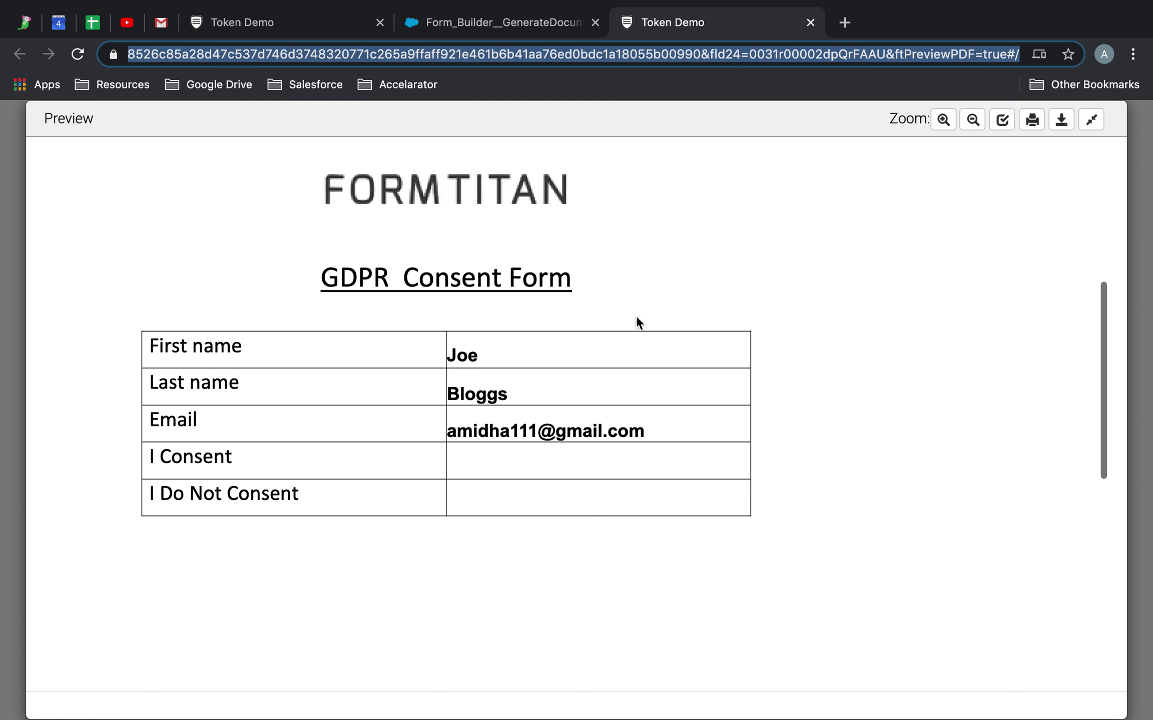
pyautogui.click(311, 31)
pyautogui.moveTo(776, 5)
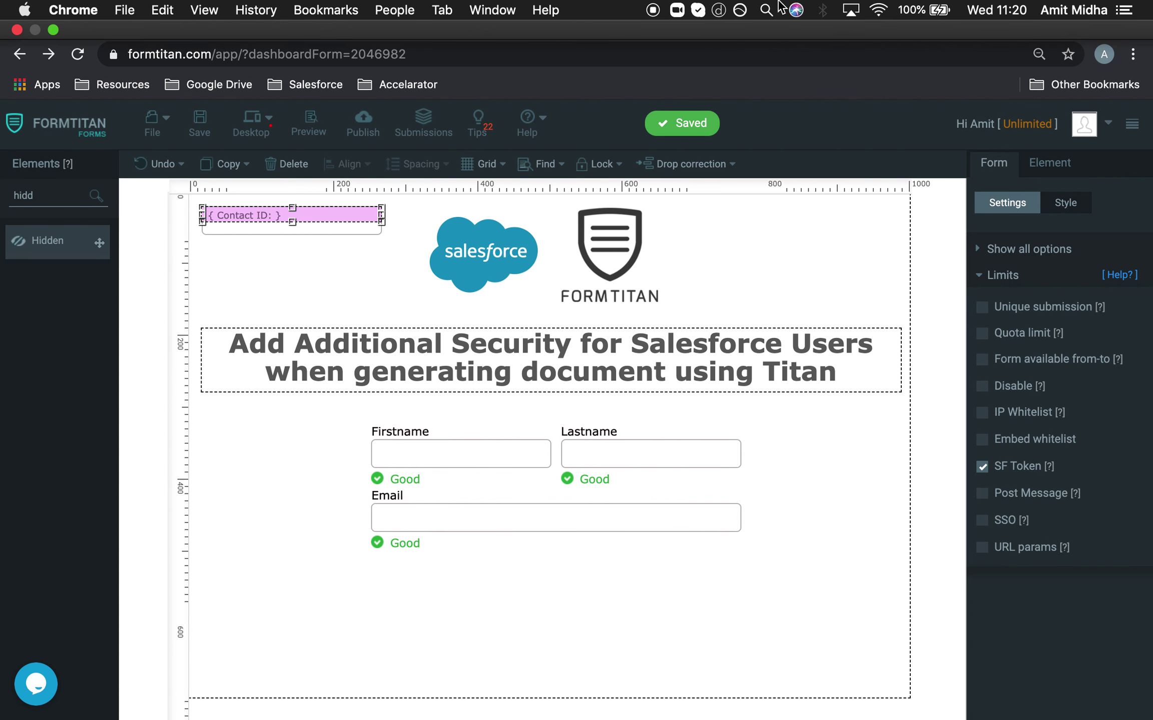